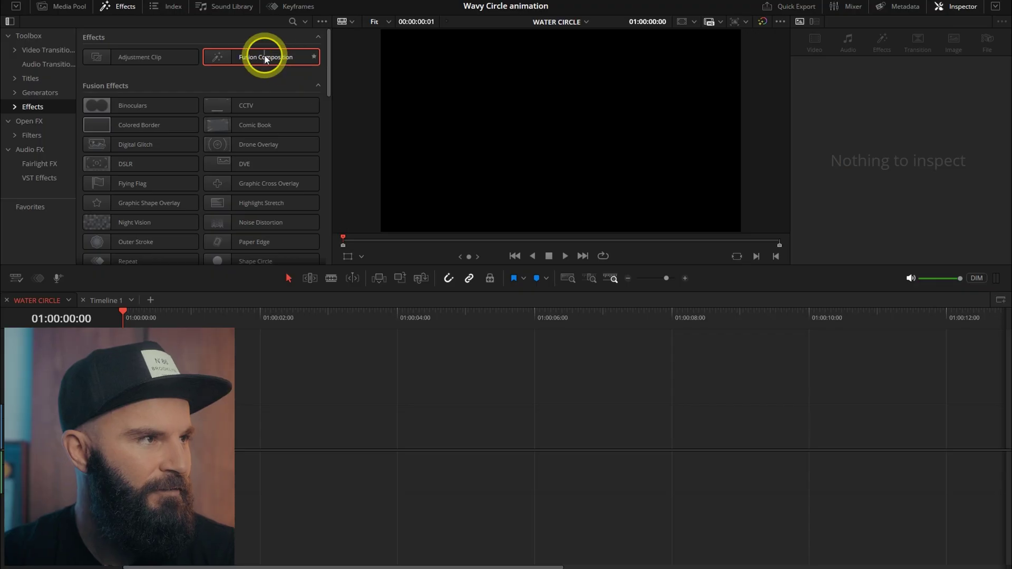
# - Place a Fusion Composition clip on the timeline and open its right-click menu
pyautogui.moveTo(263, 56)
pyautogui.mouseDown()
pyautogui.moveTo(269, 316)
pyautogui.moveTo(301, 418)
pyautogui.mouseUp()
pyautogui.click(329, 423)
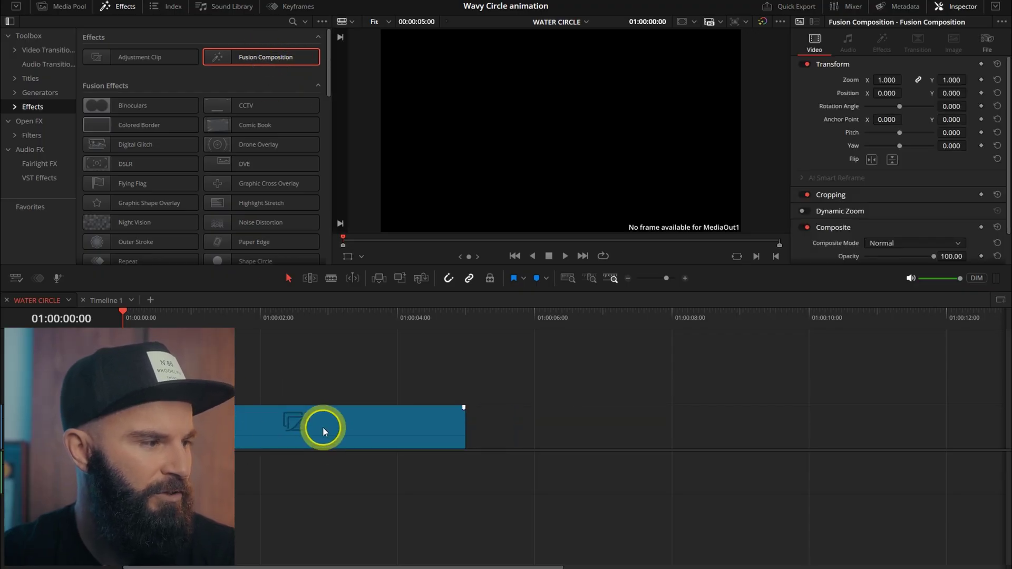
pyautogui.rightClick(277, 419)
# - Open the comp in Fusion and add a Merge node feeding MediaOut
pyautogui.click(322, 354)
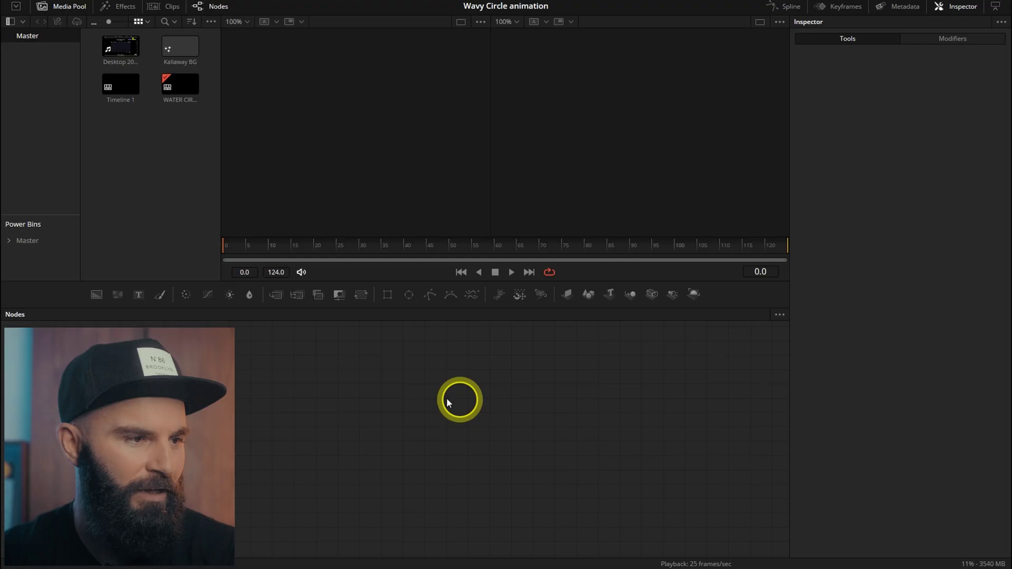
pyautogui.hotkey('shift', 'space')
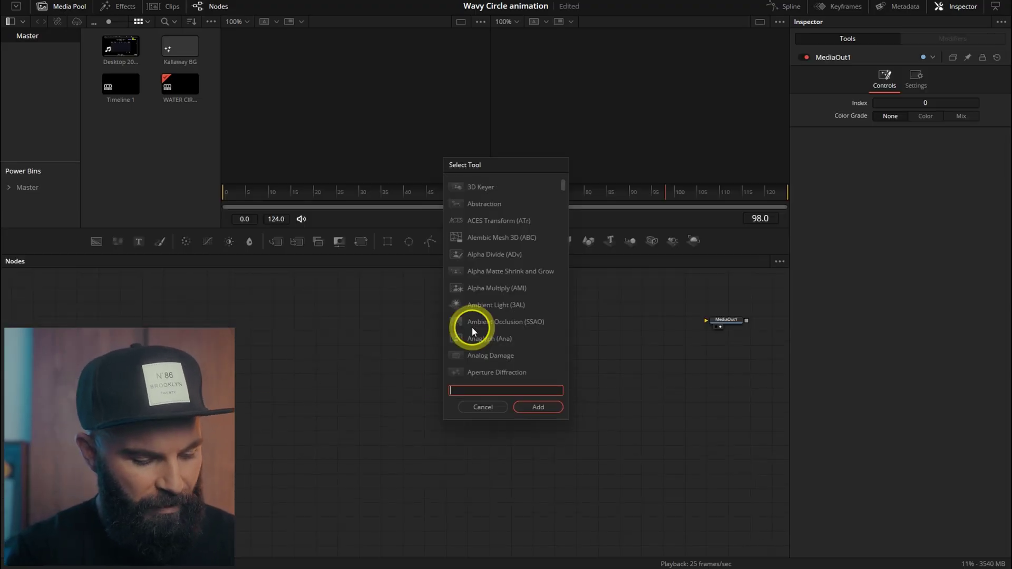
pyautogui.write('merge')
pyautogui.press('Return')
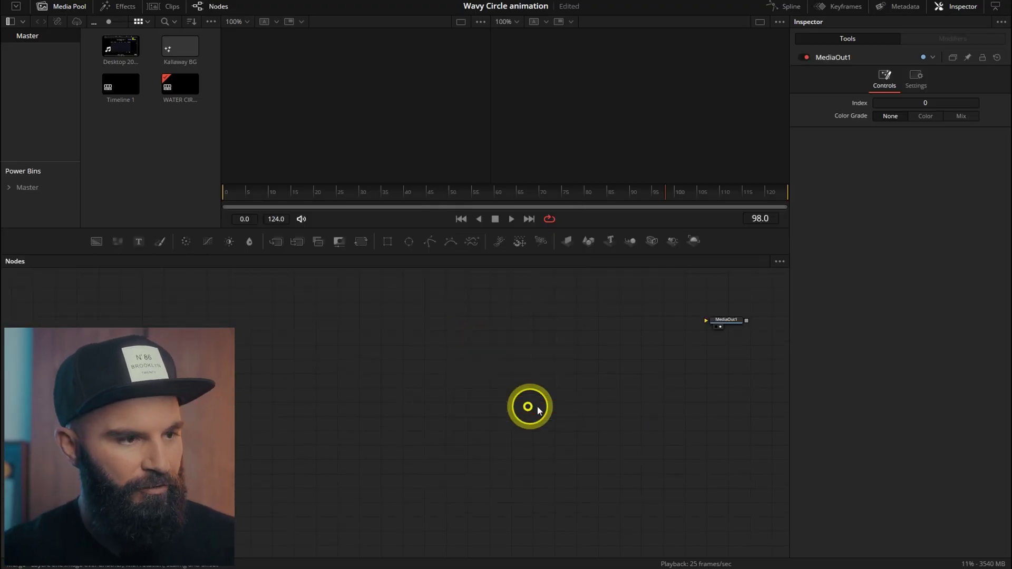
pyautogui.click(747, 322)
pyautogui.click(474, 327)
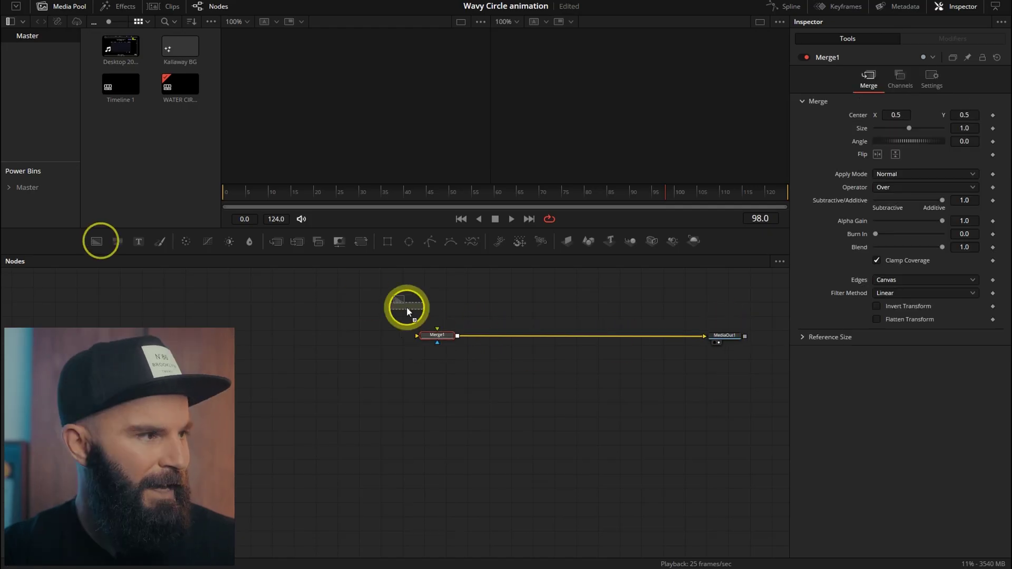
# - Feed a white Background into the Merge, limited by a Rectangle mask
pyautogui.click(96, 241)
pyautogui.press('2')
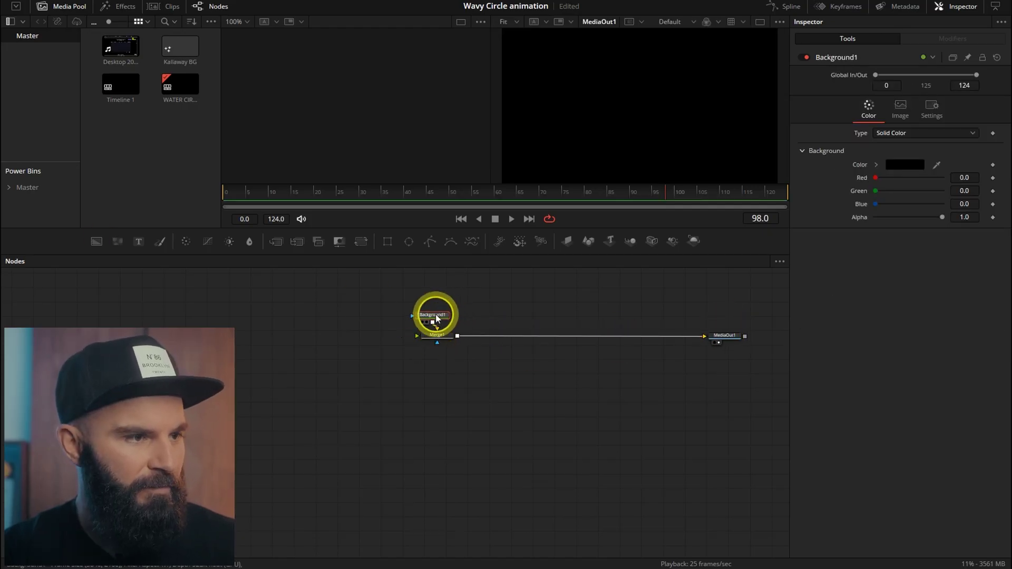
pyautogui.doubleClick(441, 306)
pyautogui.click(485, 253)
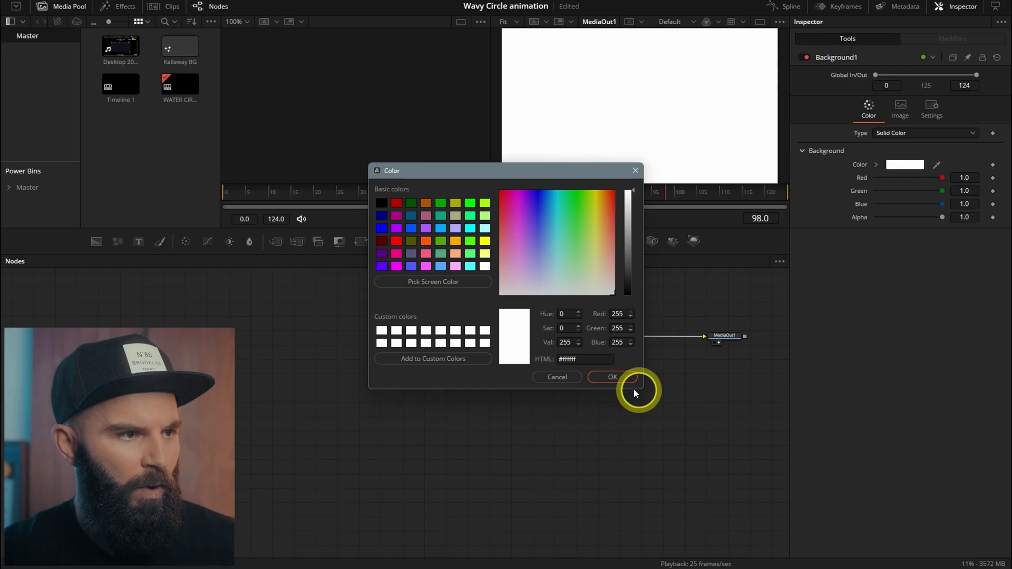
pyautogui.click(612, 376)
pyautogui.moveTo(384, 242); pyautogui.dragTo(430, 292)
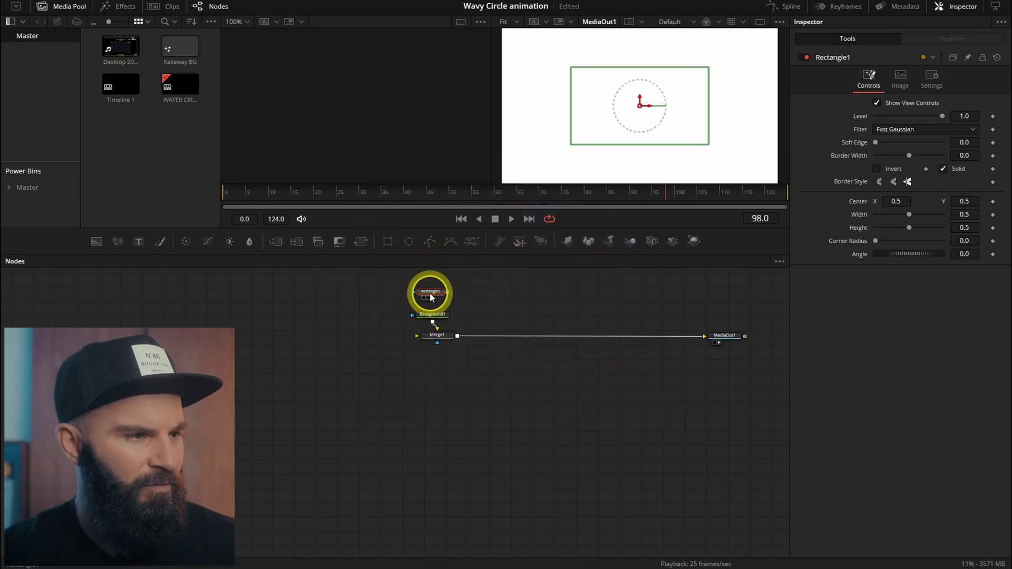
# - Add a Waviness node after Merge1 with Type set to Horizontal
pyautogui.click(435, 321)
pyautogui.hotkey('shift', 'space')
pyautogui.write('merge')
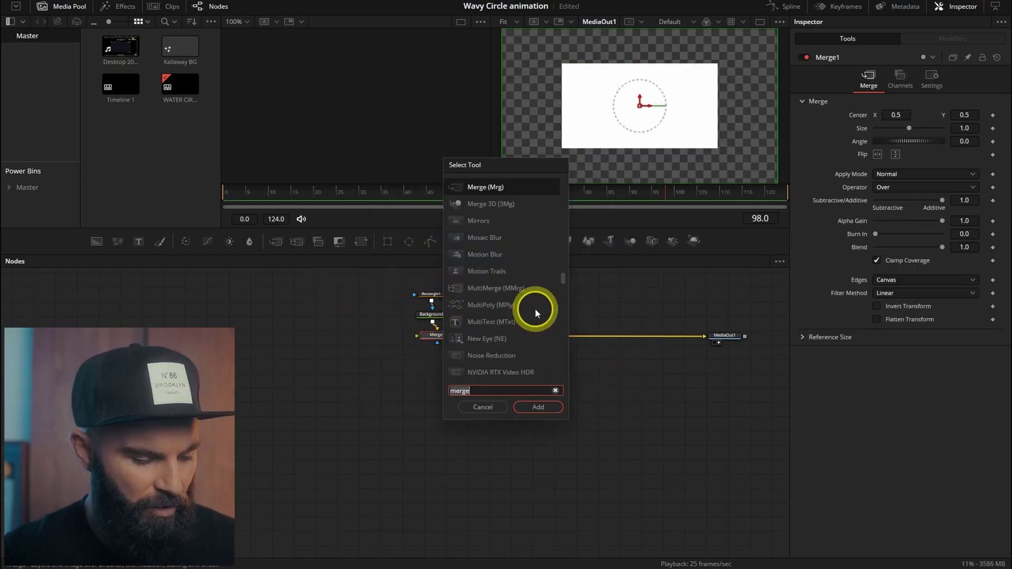
pyautogui.write('wavin')
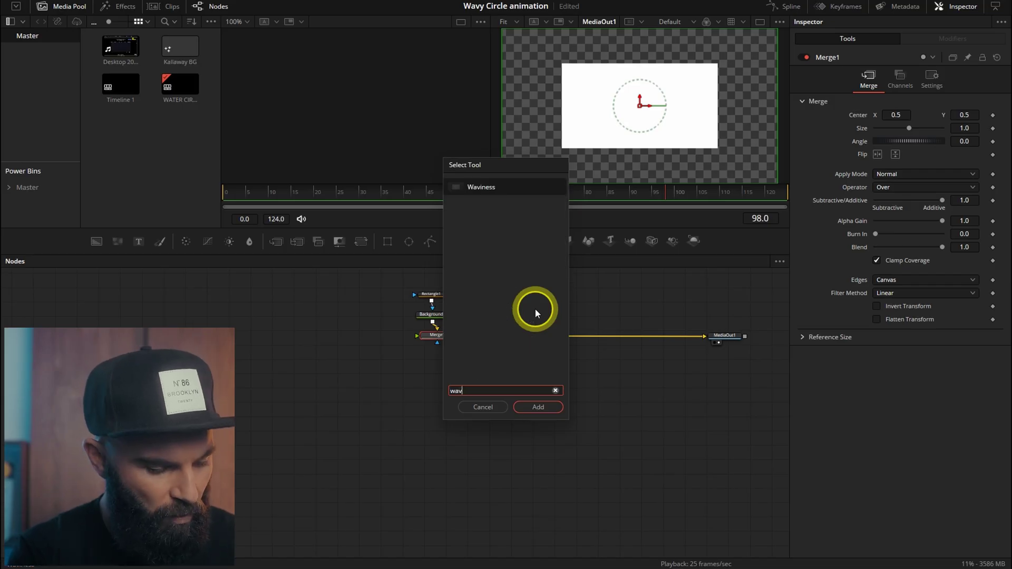
pyautogui.click(537, 406)
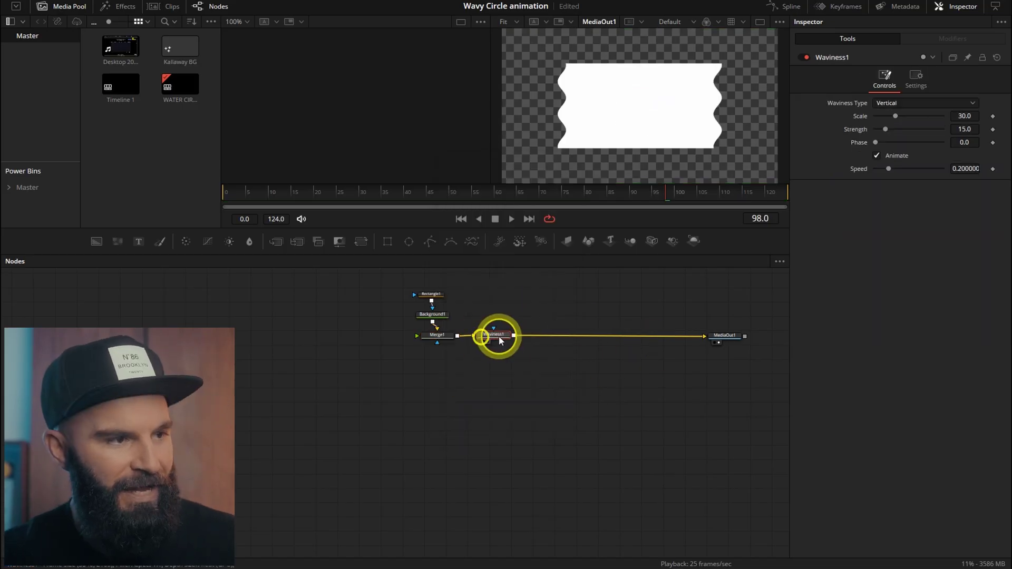
pyautogui.click(897, 104)
pyautogui.click(909, 129)
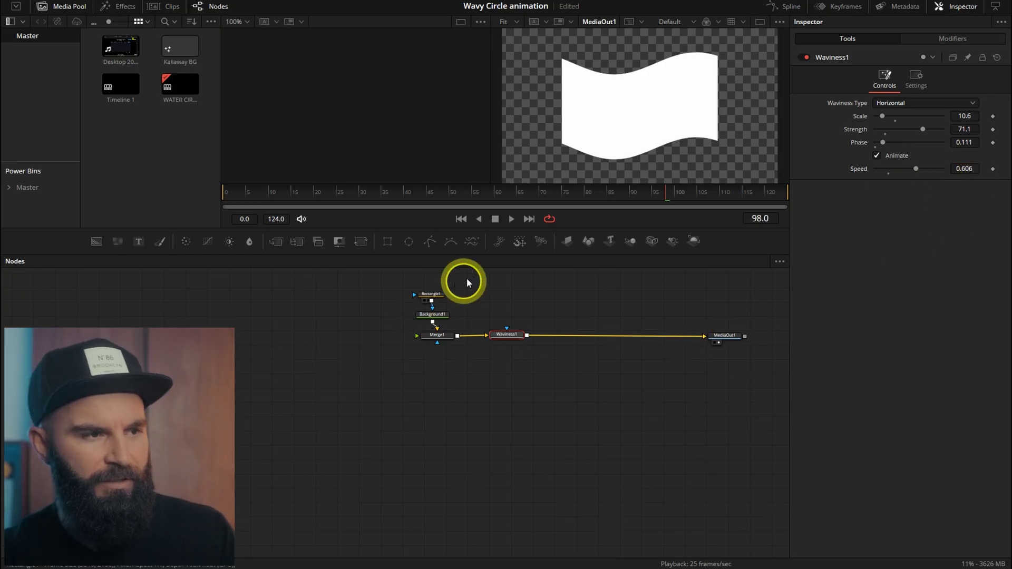
pyautogui.click(227, 192)
# - Add Merge2 after Waviness with a white Background2 feeding it
pyautogui.click(540, 407)
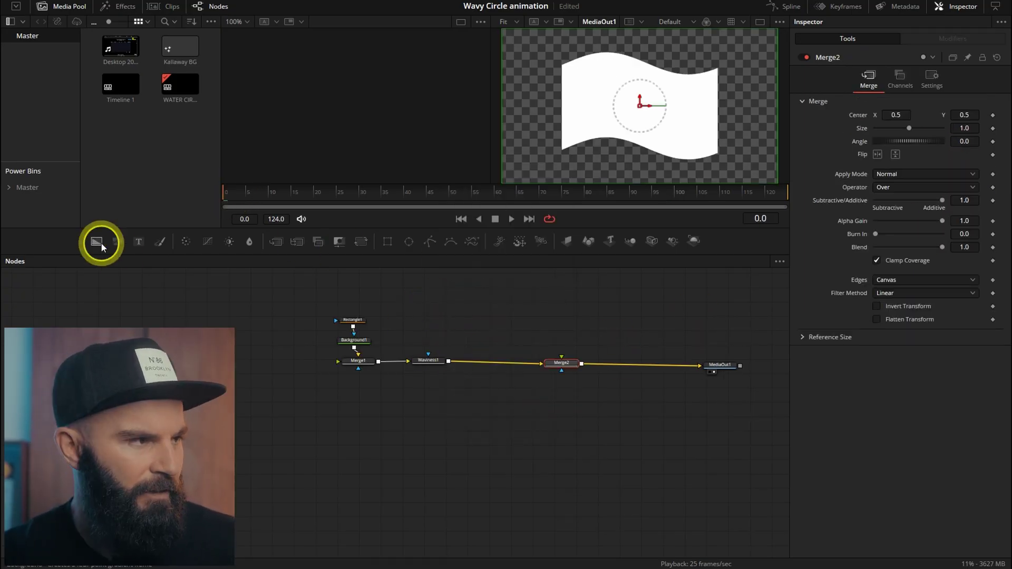
pyautogui.moveTo(96, 241)
pyautogui.mouseDown()
pyautogui.moveTo(557, 339)
pyautogui.moveTo(571, 362)
pyautogui.mouseUp()
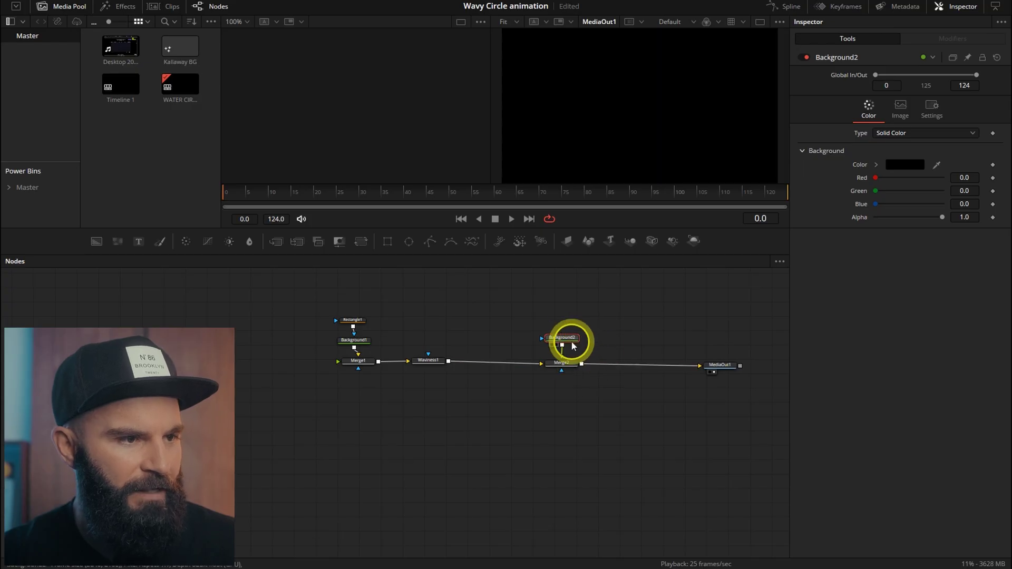
pyautogui.click(486, 267)
pyautogui.click(613, 377)
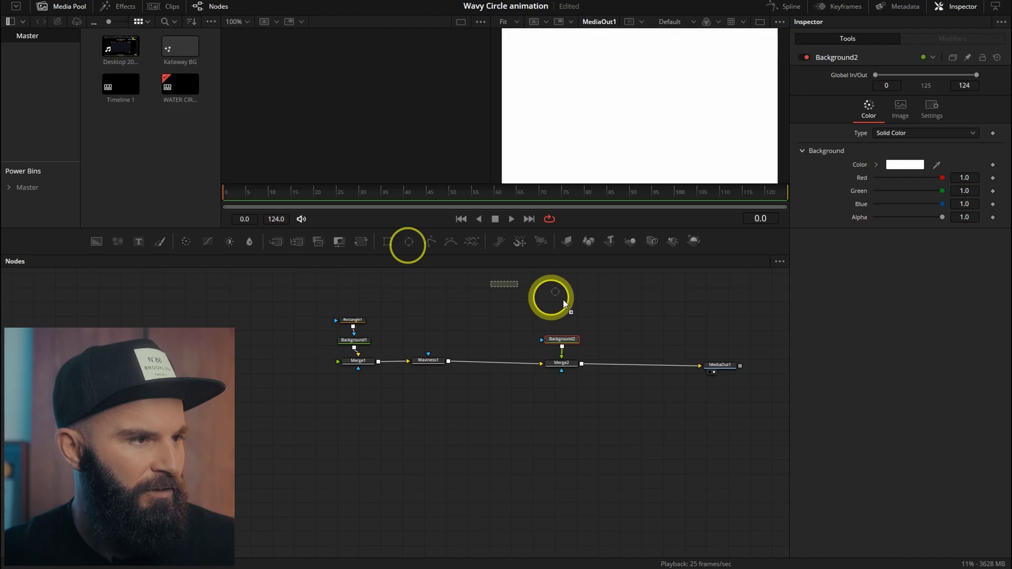
# - Attach an Ellipse mask to Background2 and set Merge2's Operator to Mask
pyautogui.moveTo(408, 241)
pyautogui.mouseDown()
pyautogui.moveTo(561, 303)
pyautogui.moveTo(563, 339)
pyautogui.mouseUp()
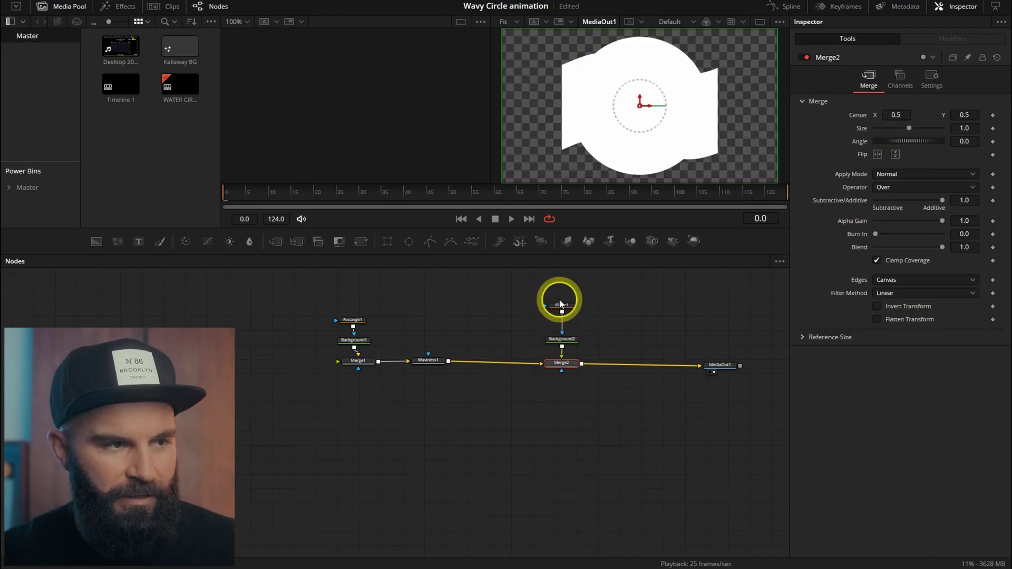
pyautogui.click(563, 363)
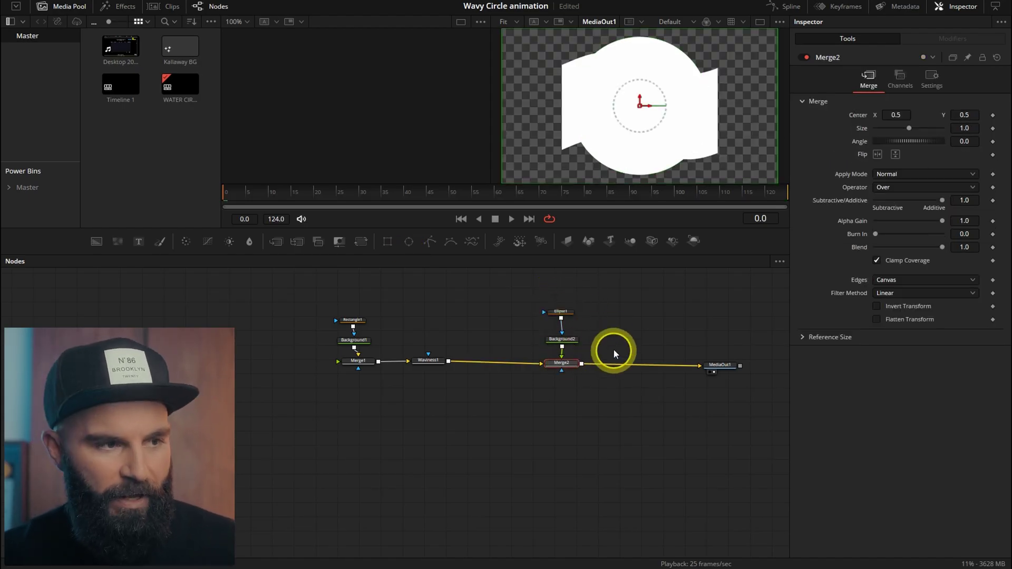
pyautogui.click(885, 187)
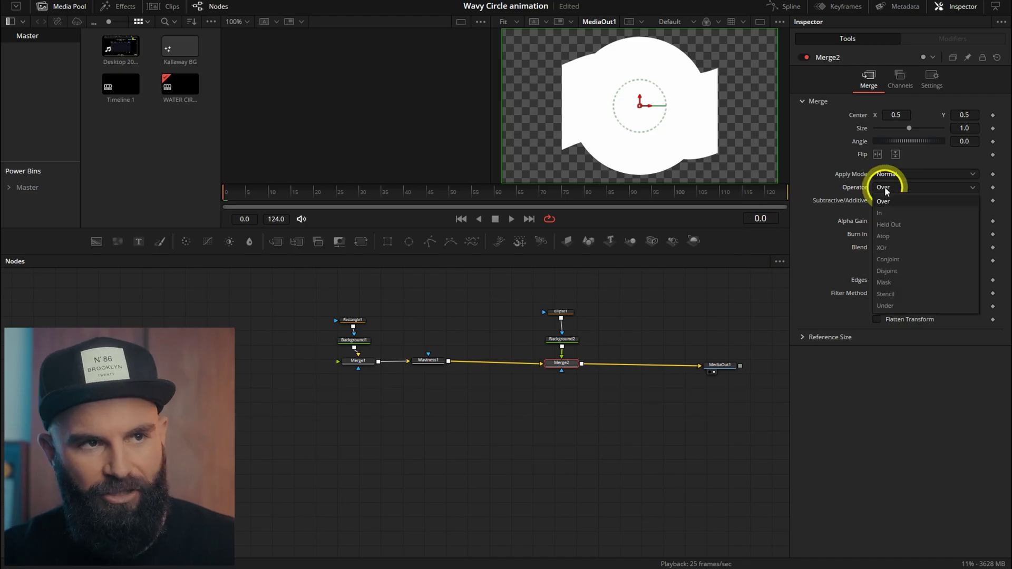
pyautogui.click(886, 281)
# - Duplicate the Ellipse and Background nodes and merge the copy into the output
pyautogui.moveTo(527, 297); pyautogui.dragTo(612, 339)
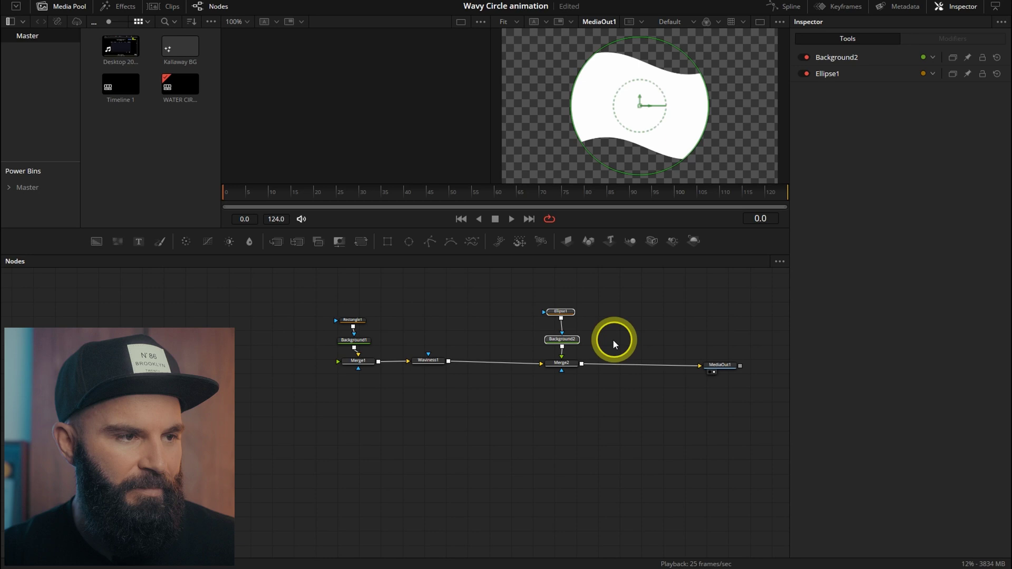
pyautogui.hotkey('ctrl', 'c')
pyautogui.hotkey('ctrl', 'v')
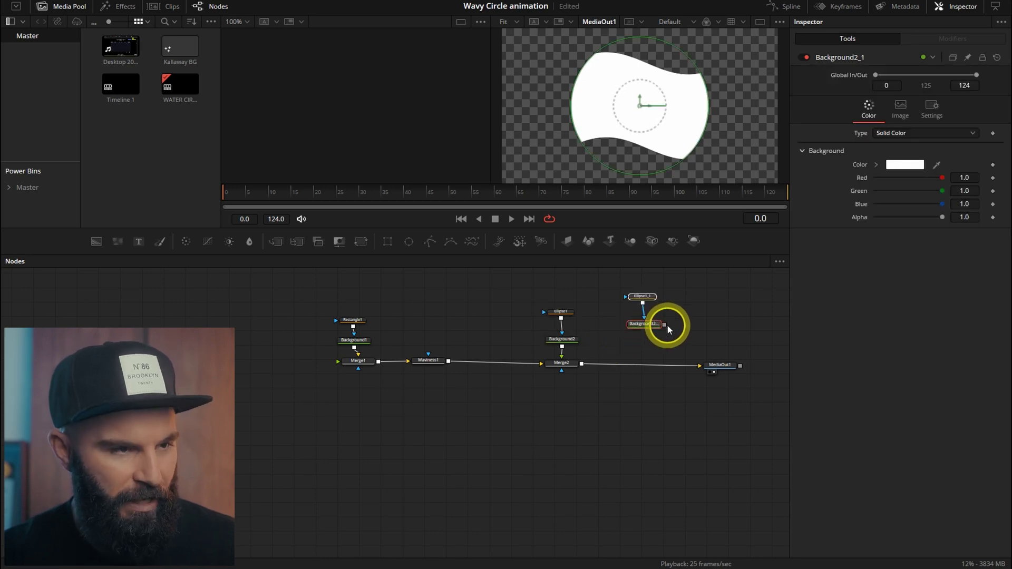
pyautogui.moveTo(664, 325); pyautogui.dragTo(632, 366)
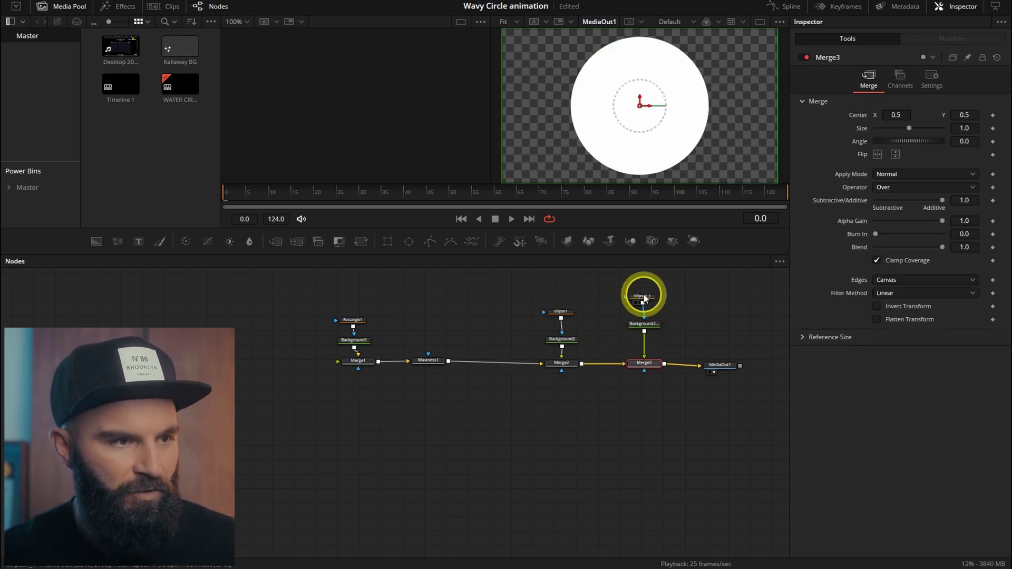
pyautogui.moveTo(645, 300); pyautogui.dragTo(615, 309)
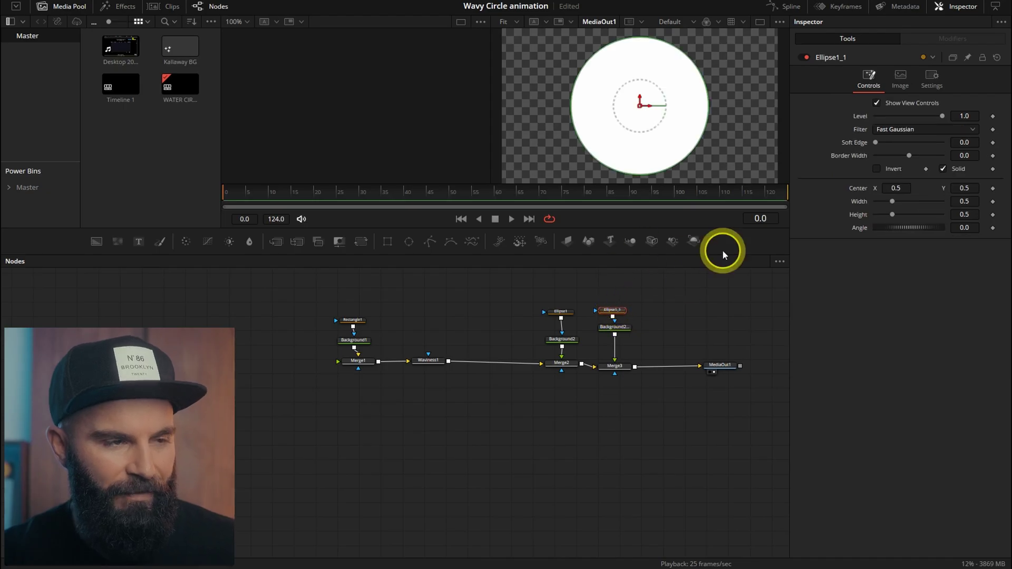
# - Make the copied ellipse a slightly soft-edged outline and hide viewer controls
pyautogui.click(942, 169)
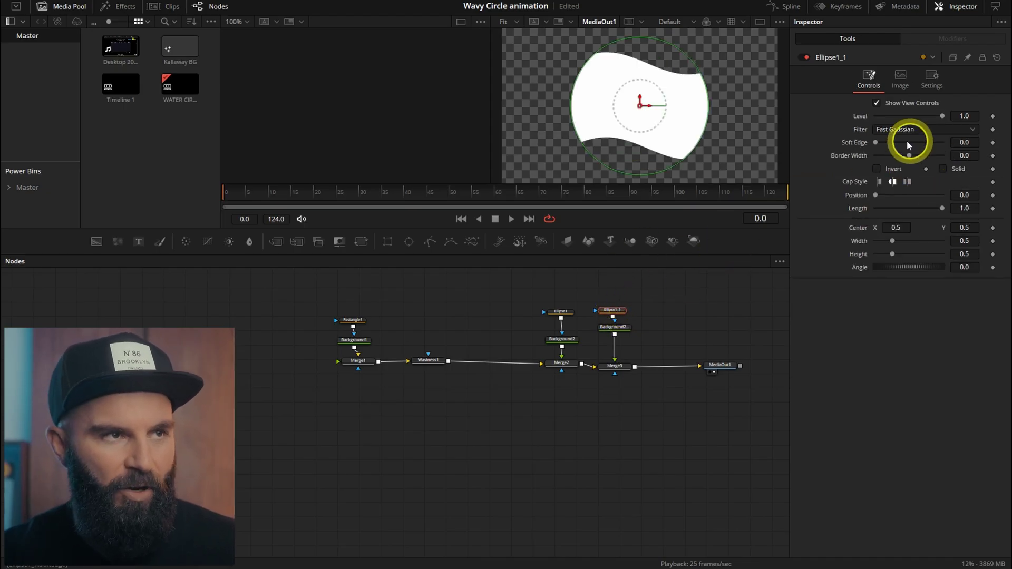
pyautogui.moveTo(876, 142); pyautogui.dragTo(879, 142)
pyautogui.click(876, 103)
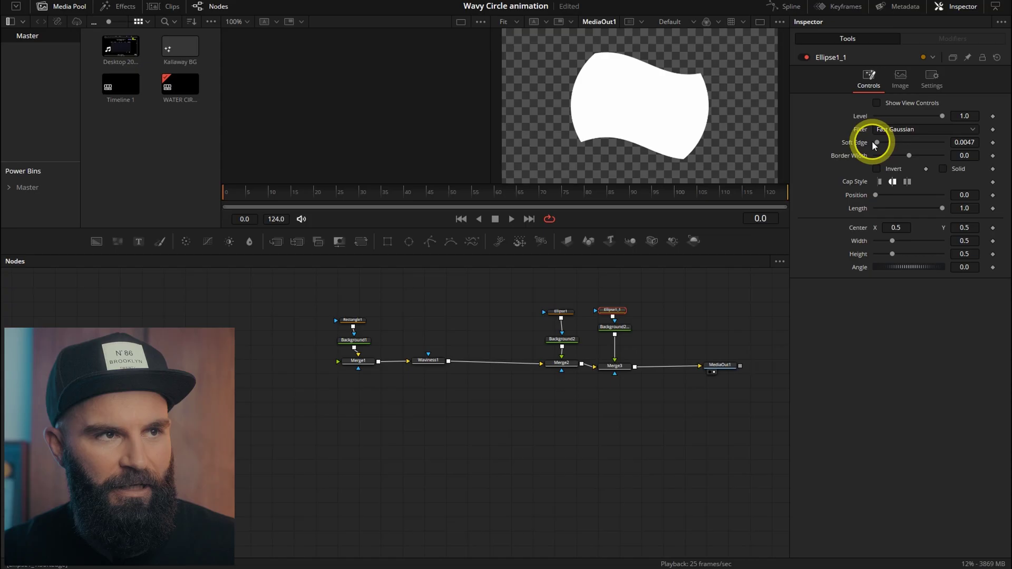
pyautogui.click(353, 322)
# - Enlarge Rectangle1, lower its Center Y to about -0.03, and go to frame 10
pyautogui.moveTo(716, 150); pyautogui.dragTo(749, 161)
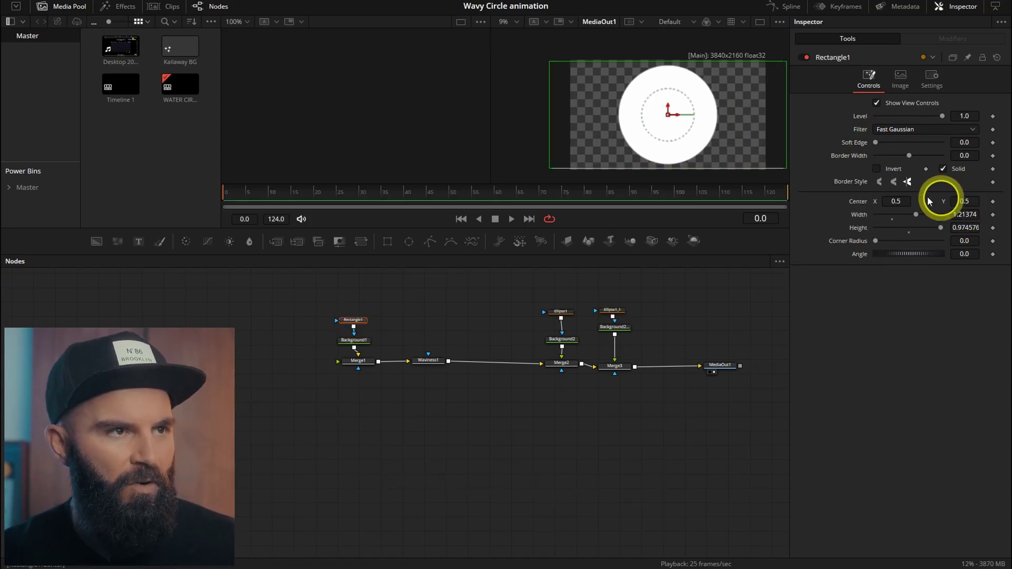
pyautogui.scroll(1, 733, 154)
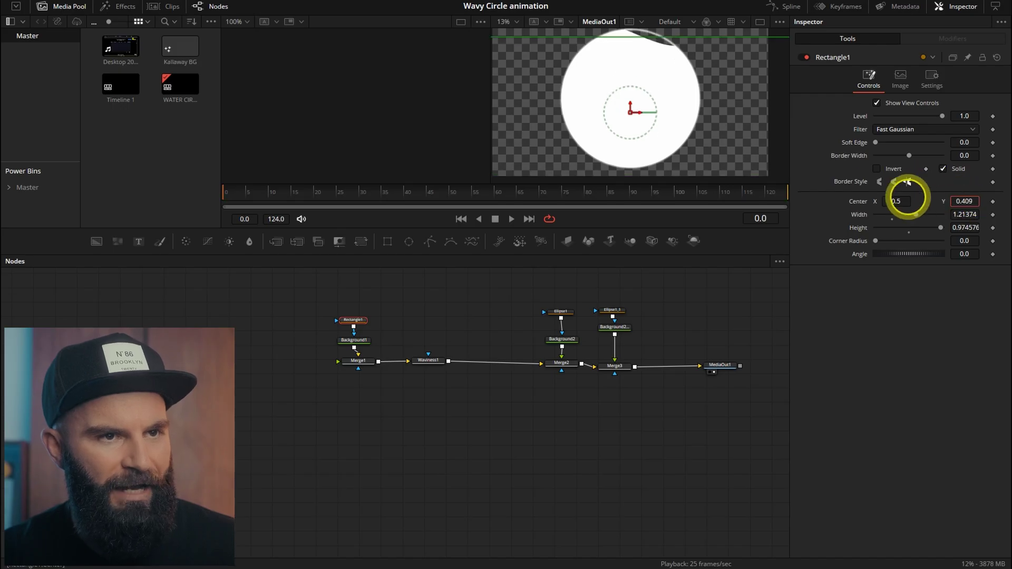
pyautogui.moveTo(964, 200); pyautogui.dragTo(675, 189)
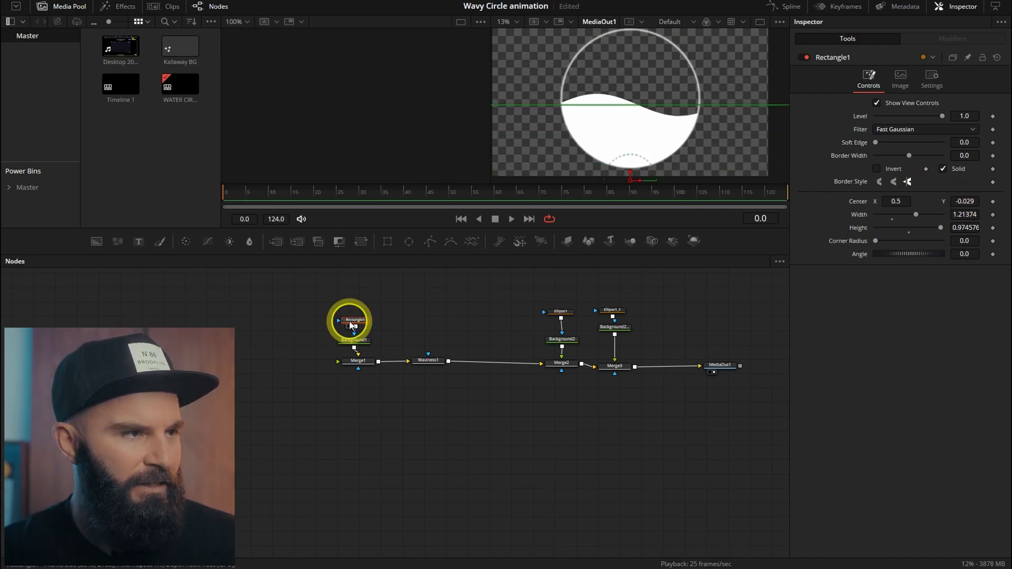
pyautogui.moveTo(262, 195); pyautogui.dragTo(271, 196)
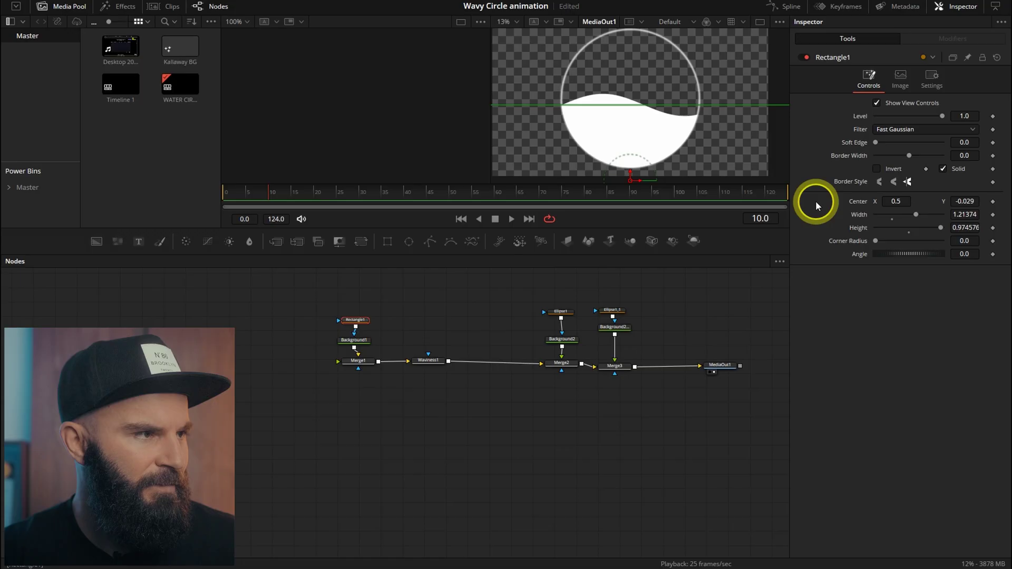
# - Keyframe Rectangle1 Center Y at frames 10 and 70, placing it below the circle at frame 10
pyautogui.click(991, 200)
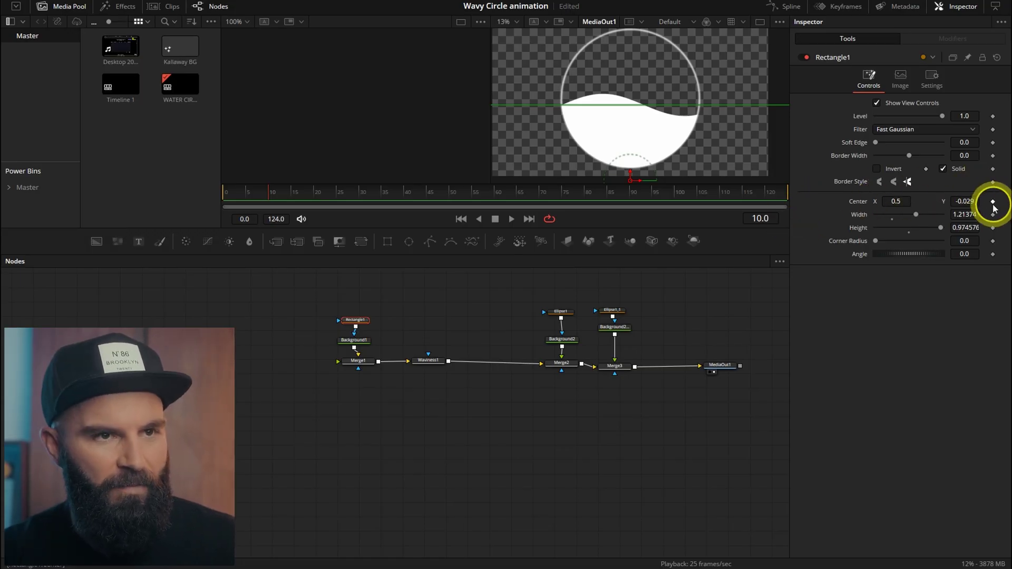
pyautogui.moveTo(673, 195); pyautogui.dragTo(543, 192)
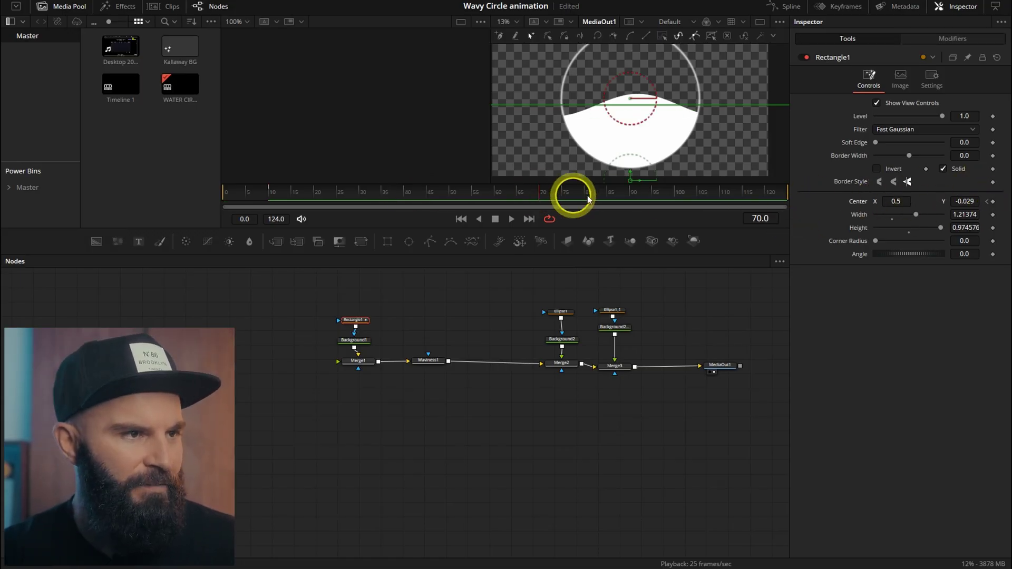
pyautogui.click(993, 201)
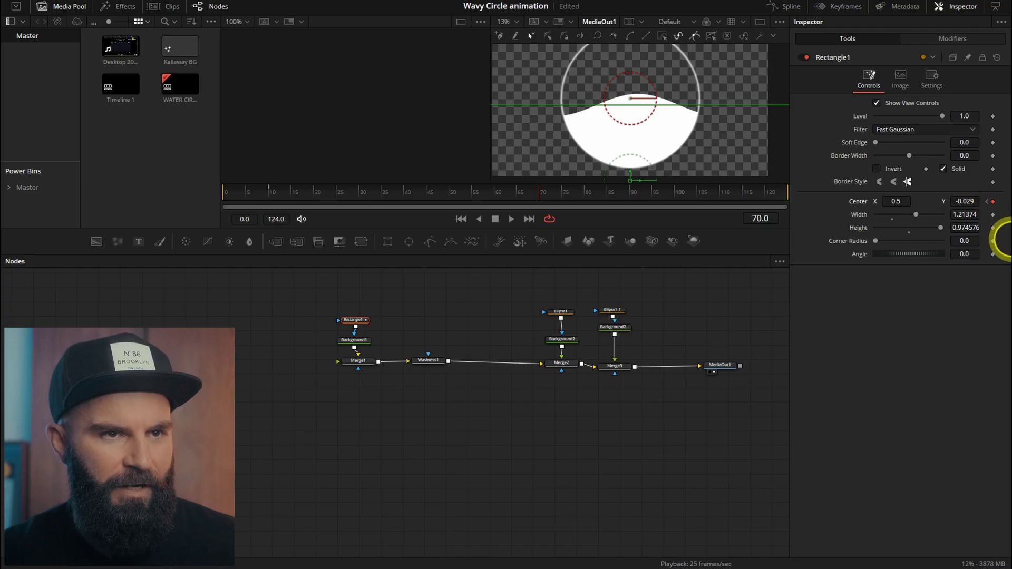
pyautogui.click(268, 193)
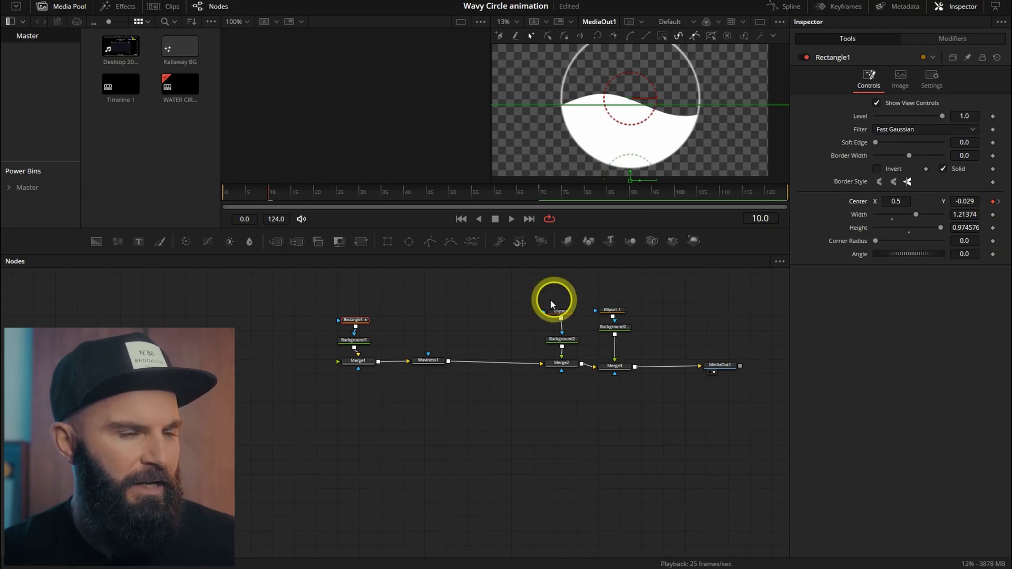
pyautogui.click(965, 201)
pyautogui.click(728, 194)
pyautogui.click(726, 194)
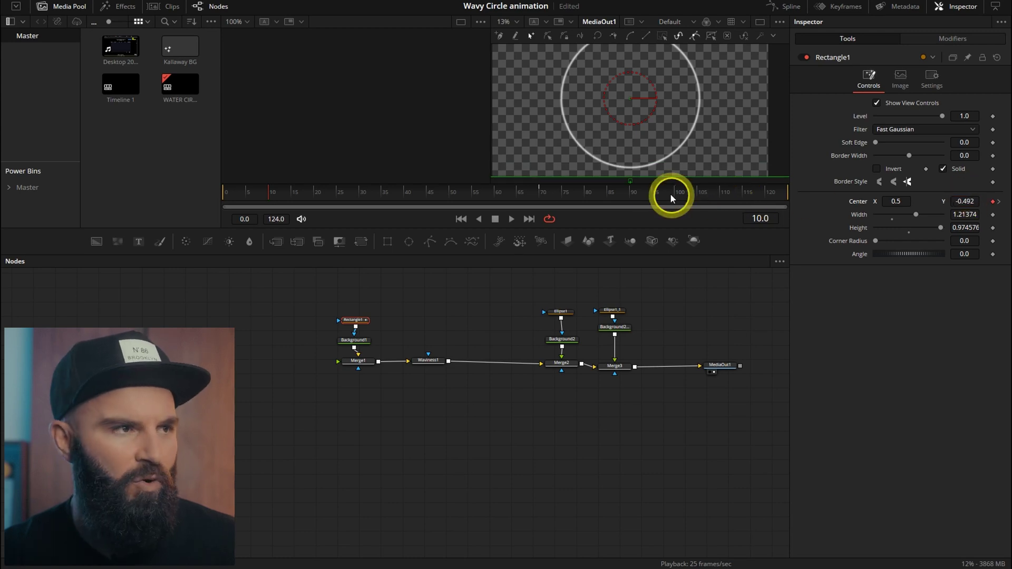
pyautogui.click(269, 191)
# - Raise the rectangle to fill the circle at frame 70 and enlarge it past the edges
pyautogui.click(543, 193)
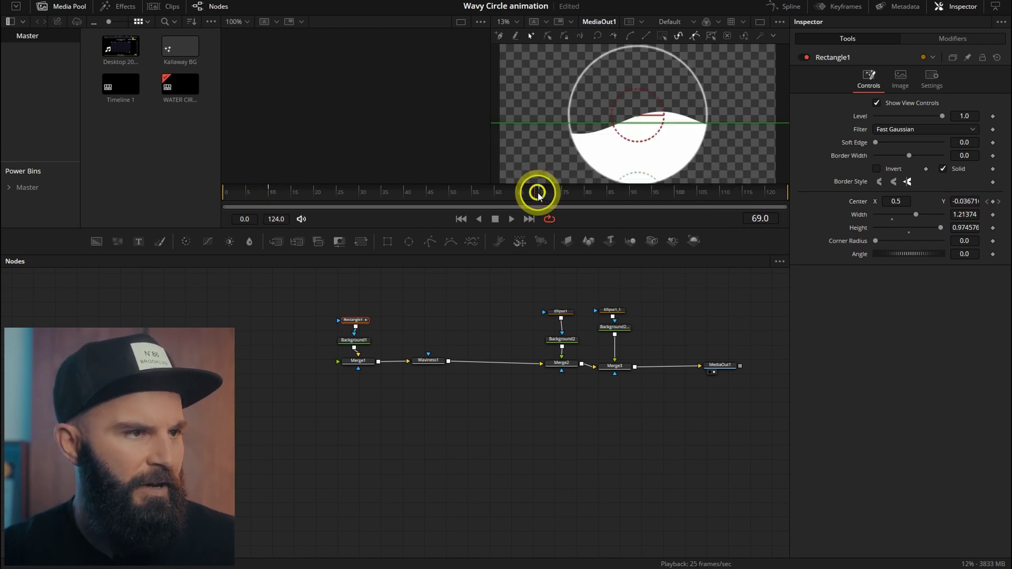
pyautogui.moveTo(639, 127); pyautogui.dragTo(639, 194)
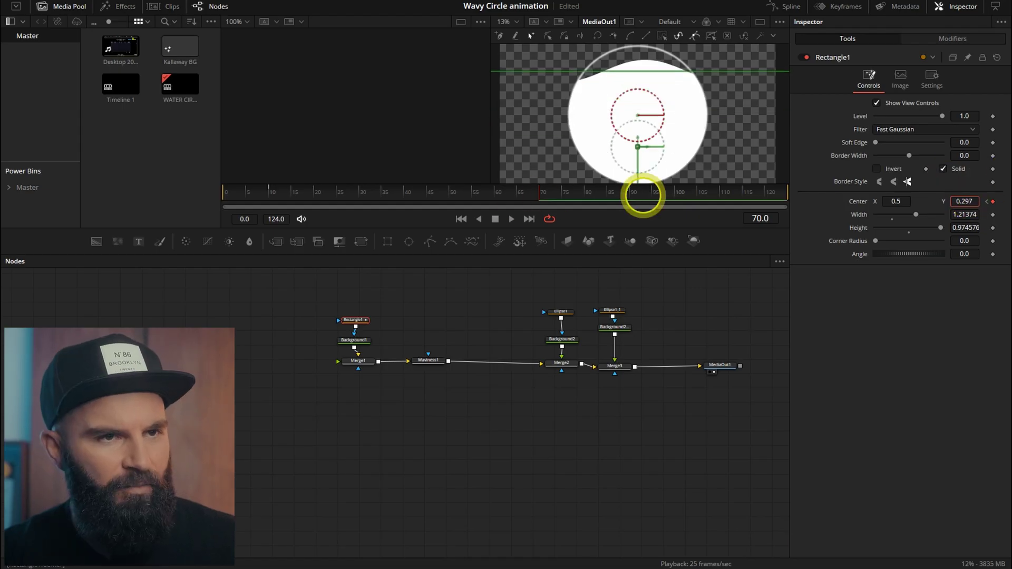
pyautogui.moveTo(717, 193)
pyautogui.mouseDown()
pyautogui.moveTo(741, 193)
pyautogui.moveTo(674, 195)
pyautogui.mouseUp()
pyautogui.click(574, 196)
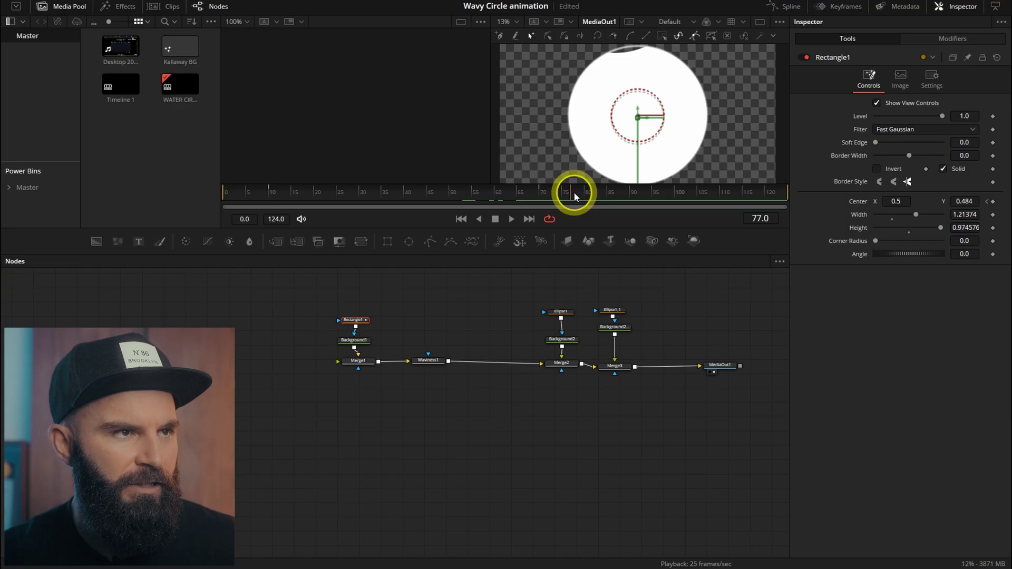
pyautogui.scroll(-1, 583, 119)
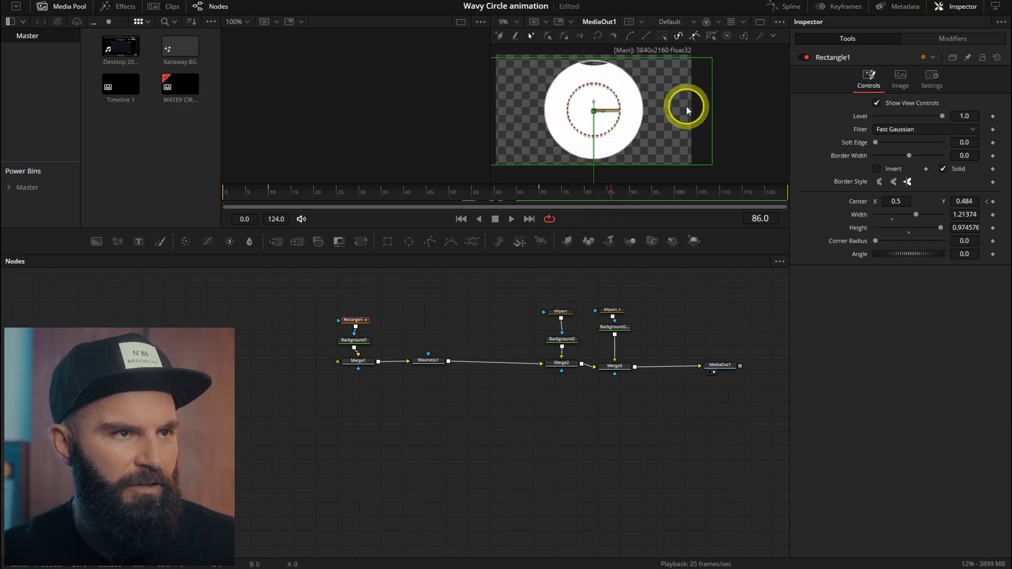
pyautogui.moveTo(712, 58); pyautogui.dragTo(724, 53)
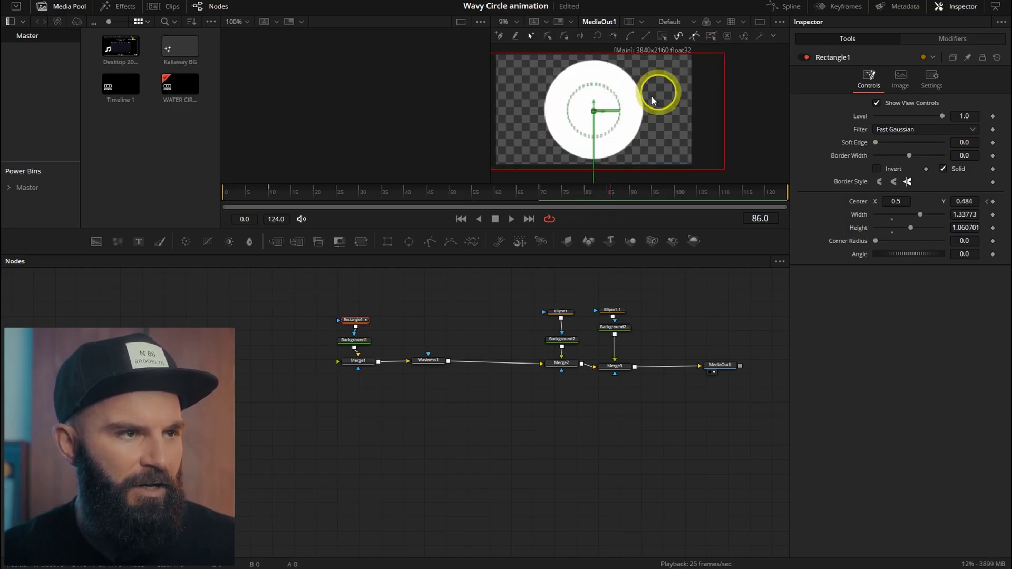
pyautogui.click(782, 7)
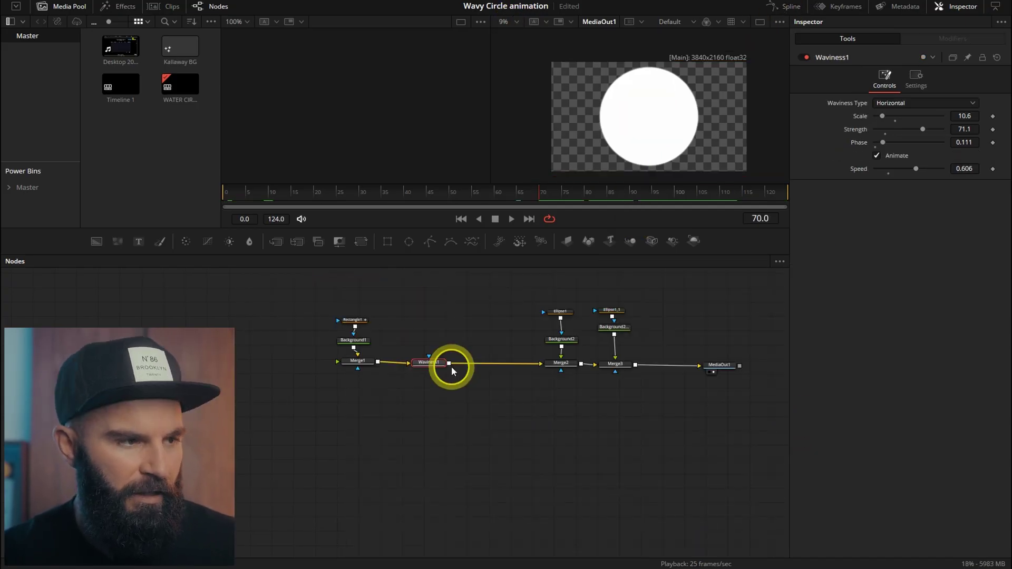
# - Duplicate Waviness1 fed by Merge1, add Merge4 combining both waves, and slow the copy
pyautogui.hotkey('ctrl', 'c')
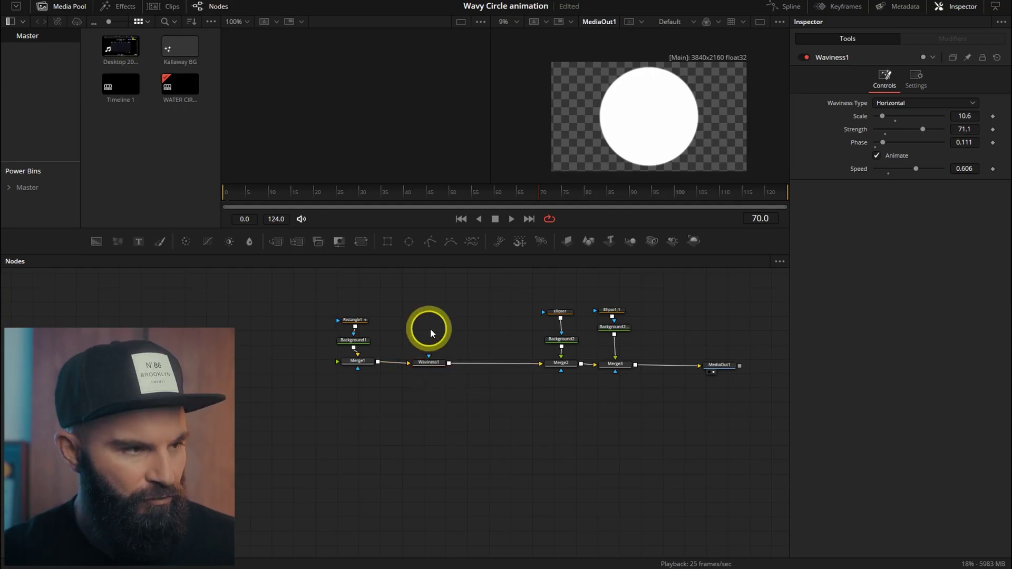
pyautogui.hotkey('ctrl', 'v')
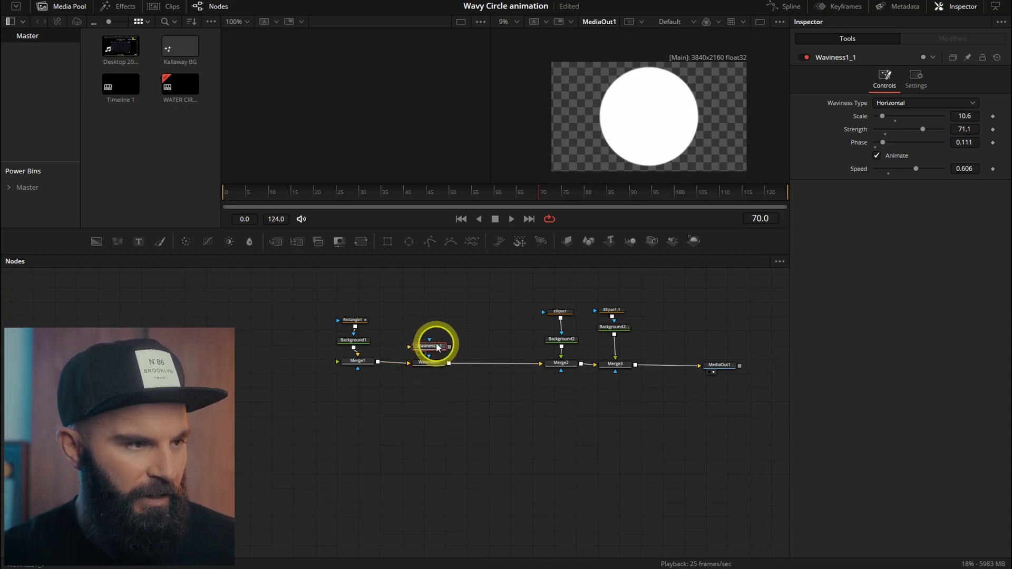
pyautogui.moveTo(409, 347); pyautogui.dragTo(379, 362)
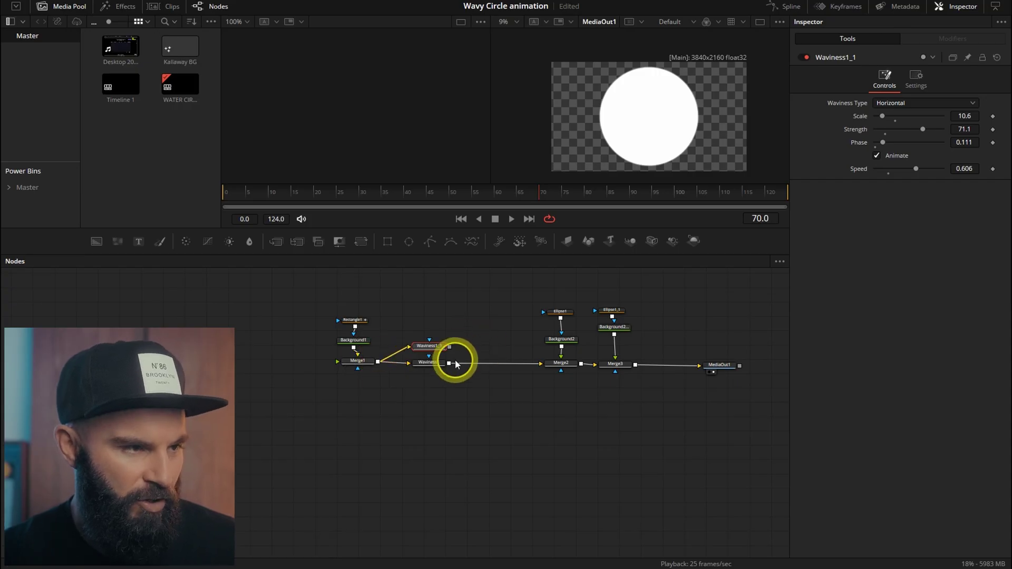
pyautogui.hotkey('shift', 'space')
pyautogui.write('merge')
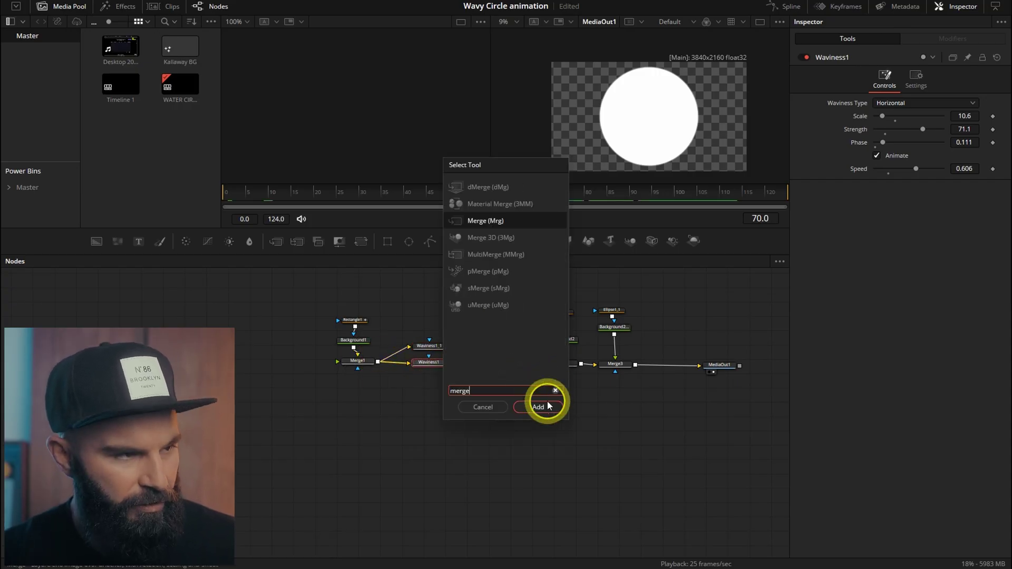
pyautogui.click(545, 402)
pyautogui.click(429, 347)
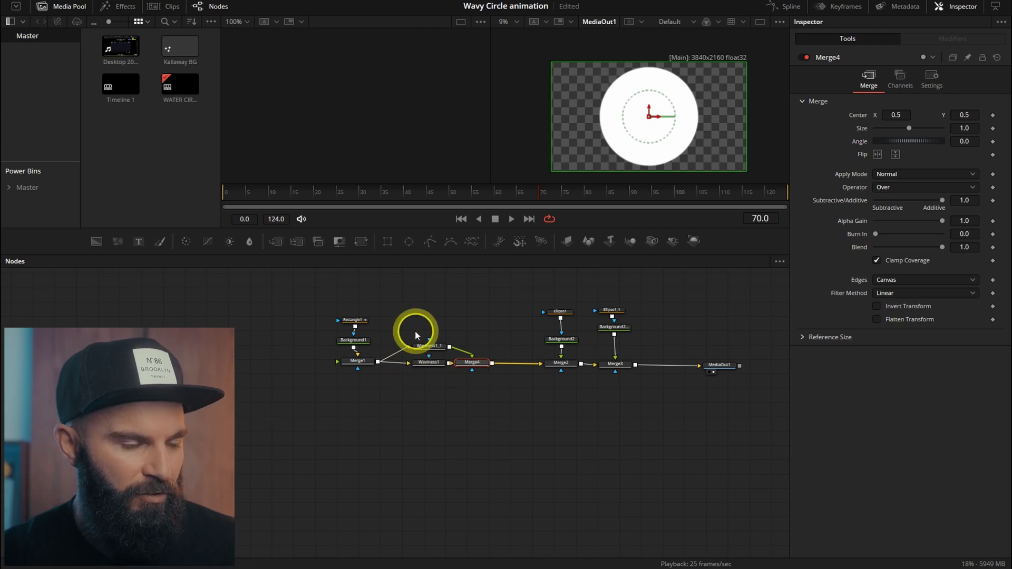
pyautogui.moveTo(908, 168); pyautogui.dragTo(887, 169)
# - Set Merge4's Operator to Under and connect Background3 into it
pyautogui.click(471, 363)
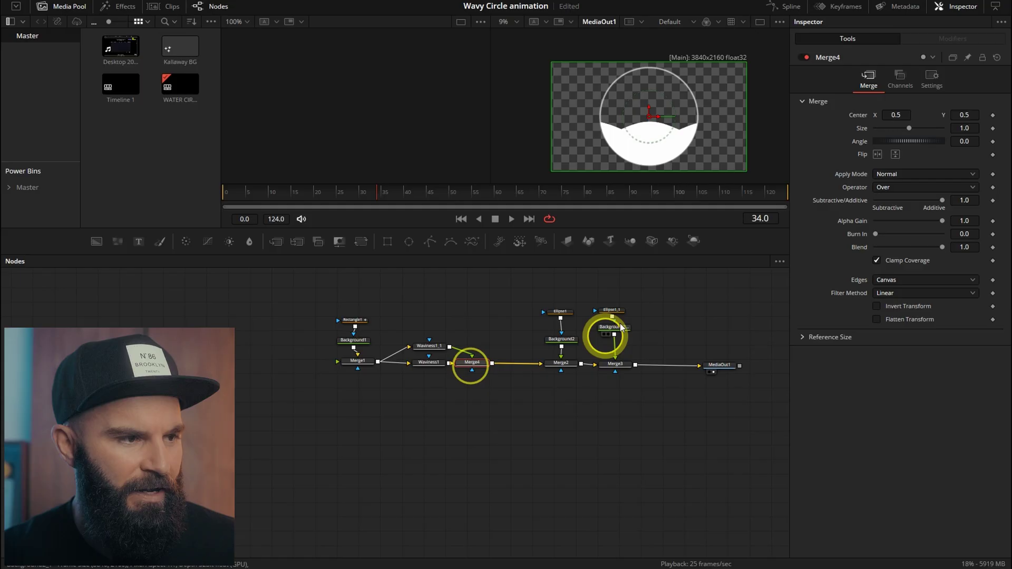
pyautogui.click(887, 187)
pyautogui.click(885, 305)
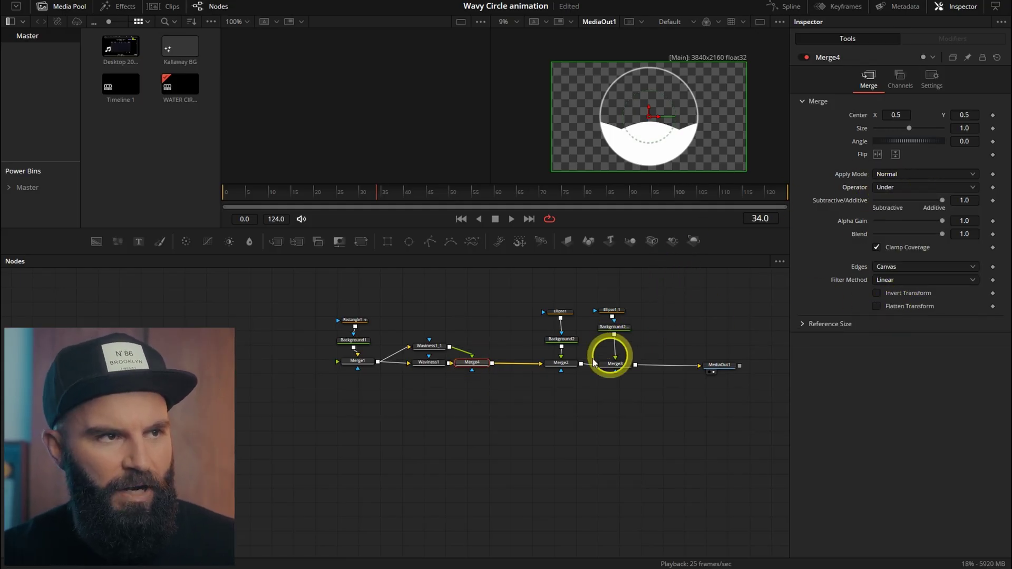
pyautogui.click(479, 339)
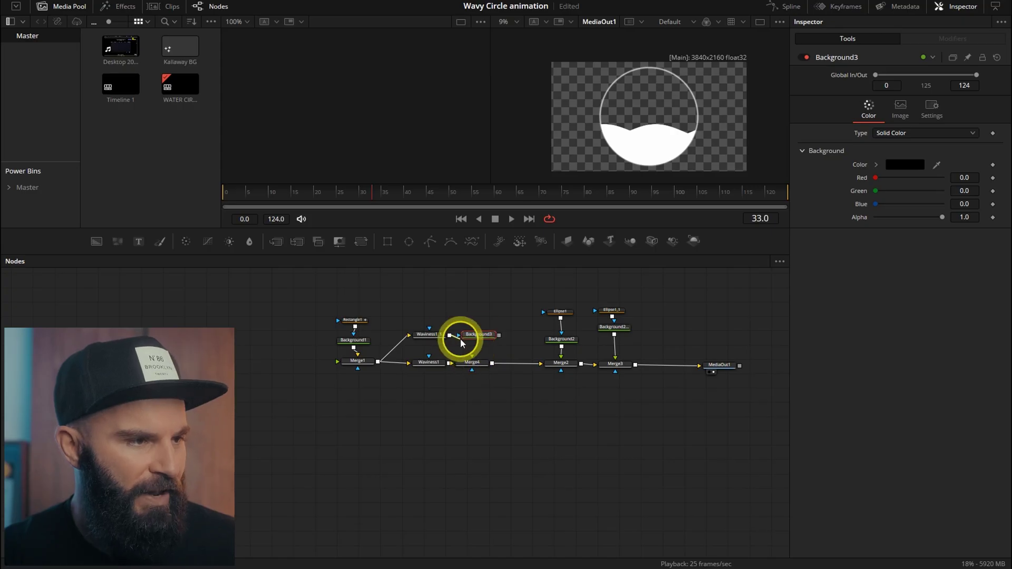
pyautogui.moveTo(470, 335)
pyautogui.mouseDown()
pyautogui.moveTo(520, 337)
pyautogui.moveTo(477, 365)
pyautogui.mouseUp()
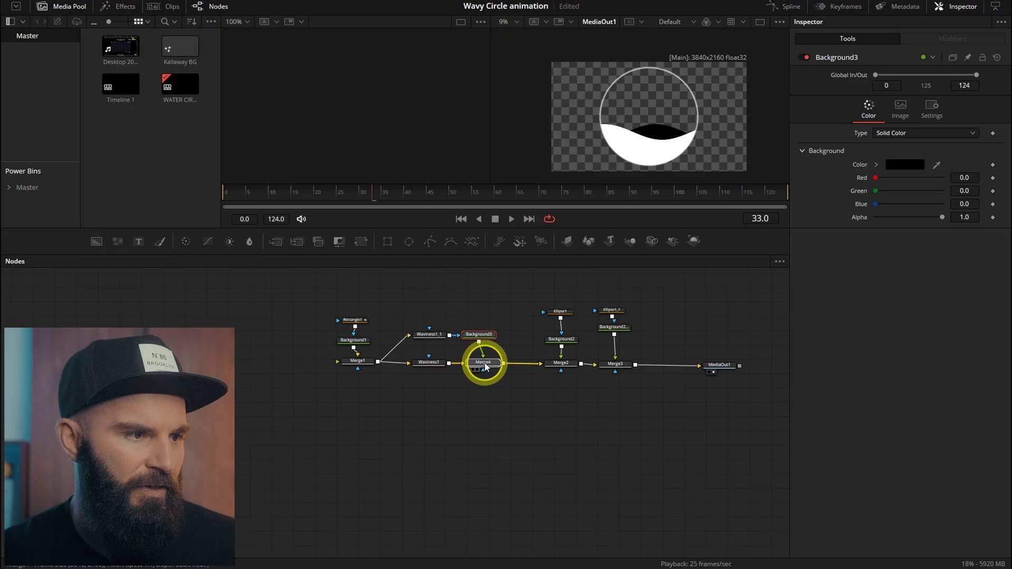
# - Make Background3 grey, adjust Waviness1_1 speed, and scrub through the waves
pyautogui.click(473, 365)
pyautogui.click(478, 335)
pyautogui.click(904, 164)
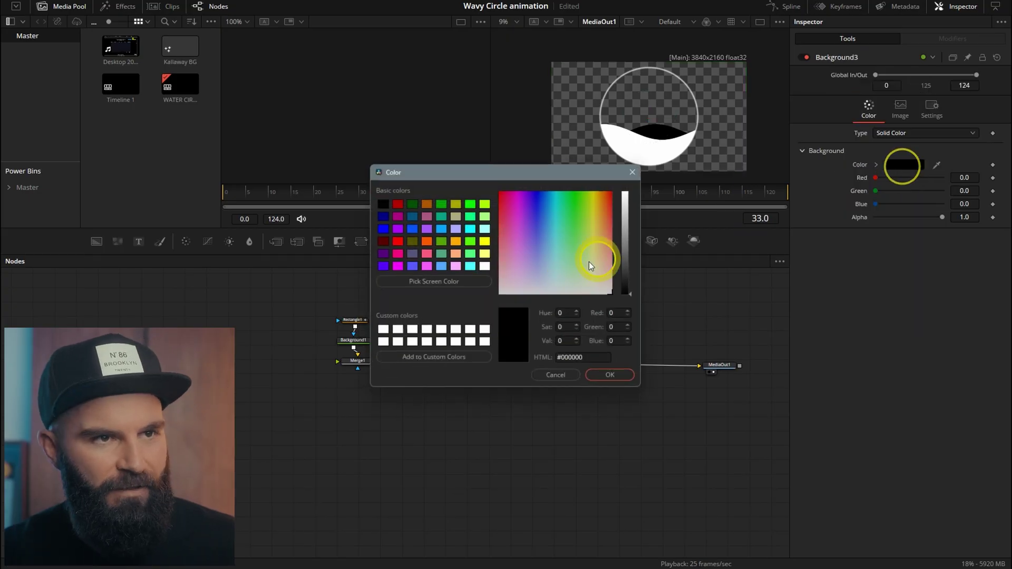
pyautogui.click(485, 266)
pyautogui.moveTo(628, 194); pyautogui.dragTo(631, 230)
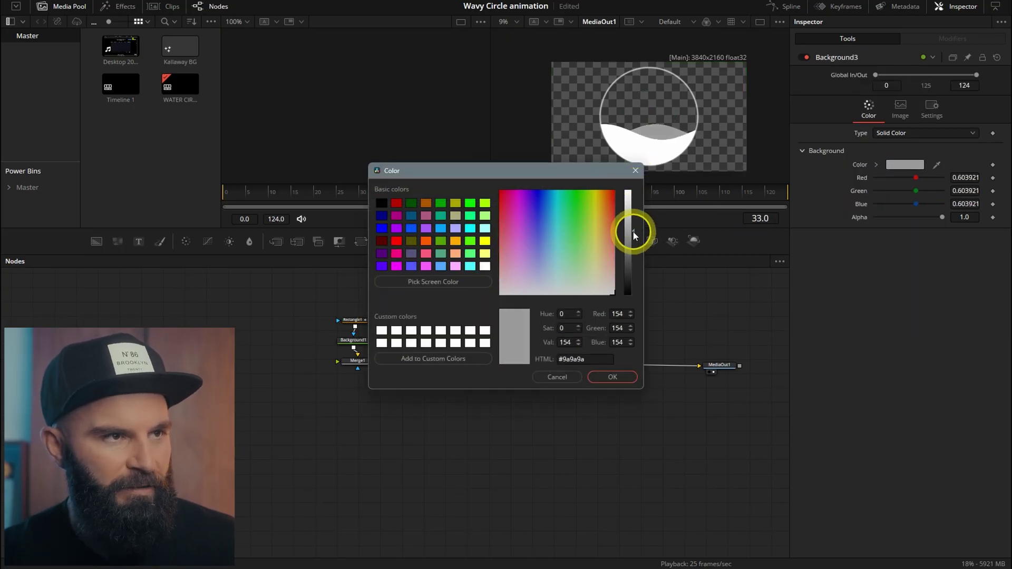
pyautogui.click(612, 376)
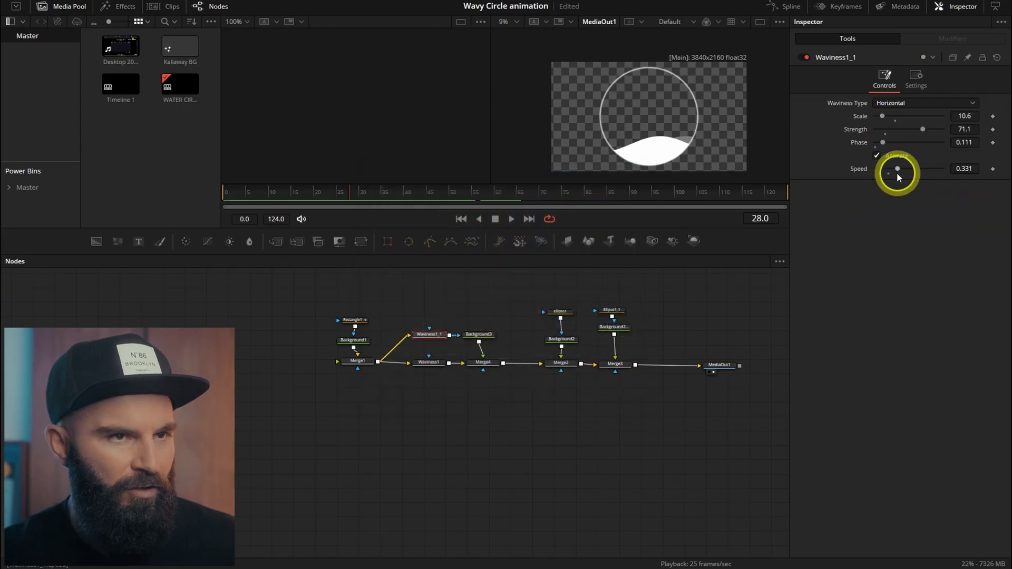
pyautogui.moveTo(892, 168); pyautogui.dragTo(889, 167)
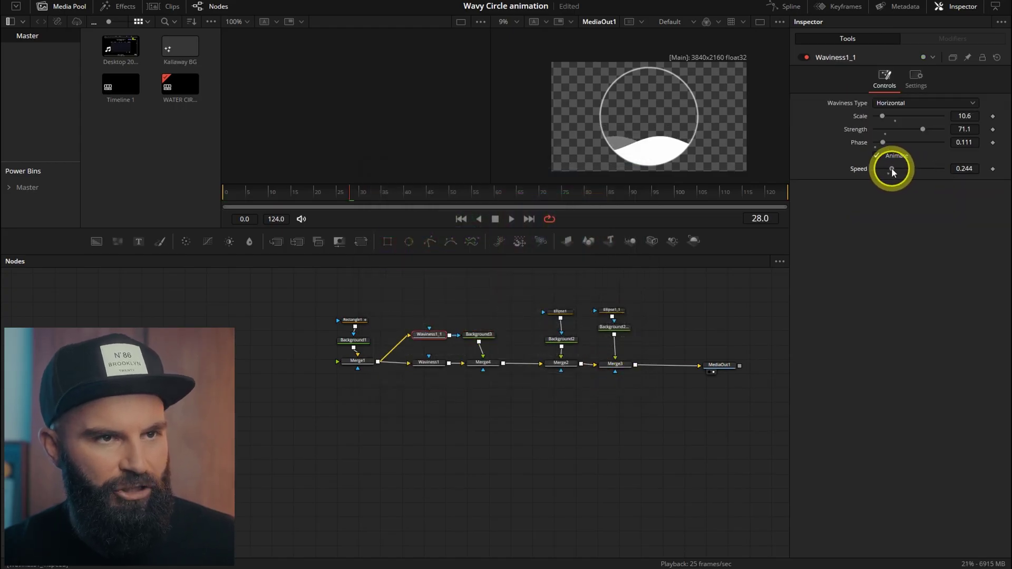
pyautogui.moveTo(266, 190); pyautogui.dragTo(426, 197)
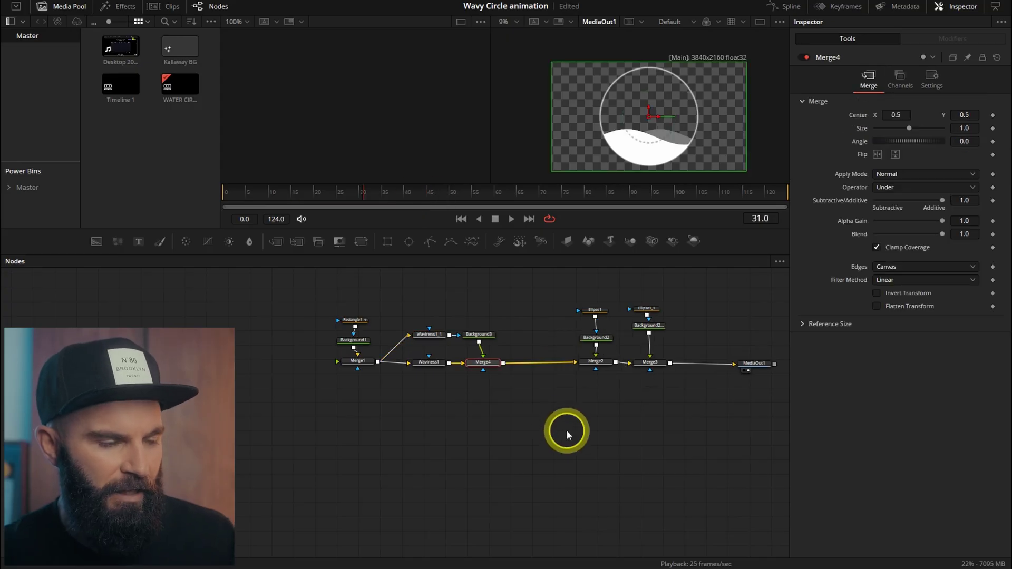
# - Add a Soft Glow after Merge4 and raise its glow strength
pyautogui.hotkey('shift', 'space')
pyautogui.write('glow')
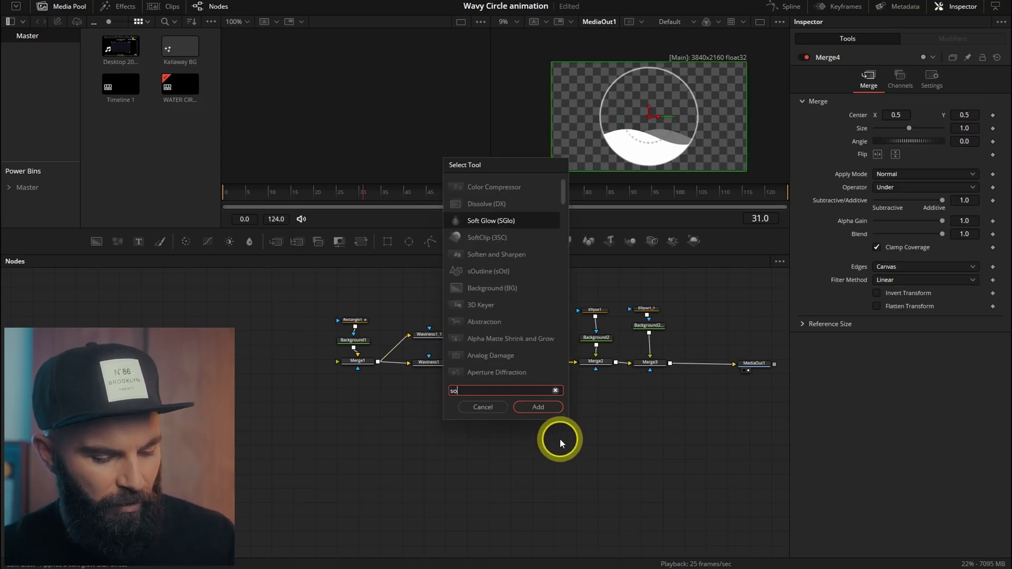
pyautogui.click(559, 436)
pyautogui.moveTo(887, 143); pyautogui.dragTo(899, 169)
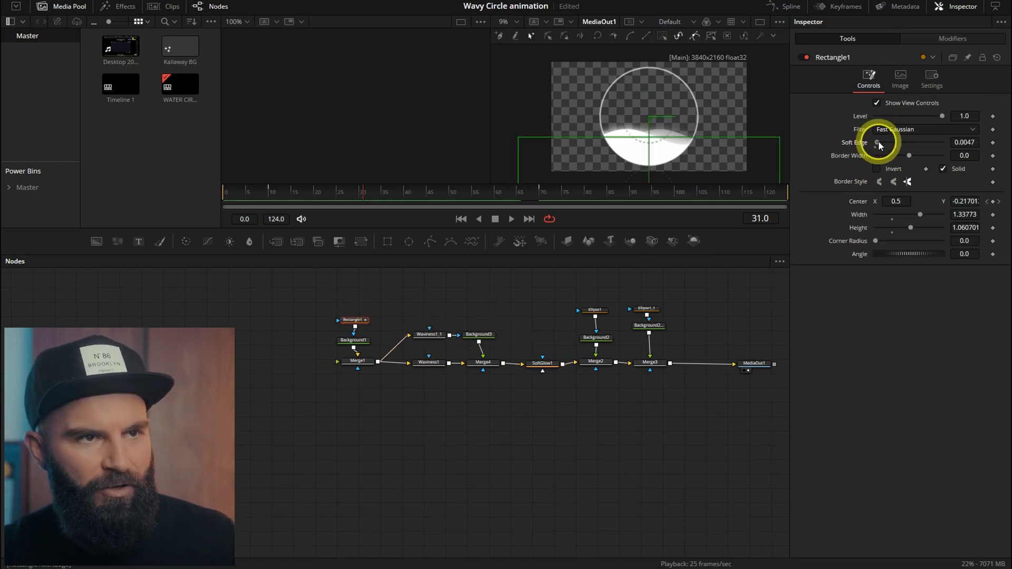
# - Raise Rectangle1's Soft Edge and Border Width slightly, then scrub to preview
pyautogui.moveTo(876, 141); pyautogui.dragTo(879, 142)
pyautogui.moveTo(968, 156); pyautogui.dragTo(985, 156)
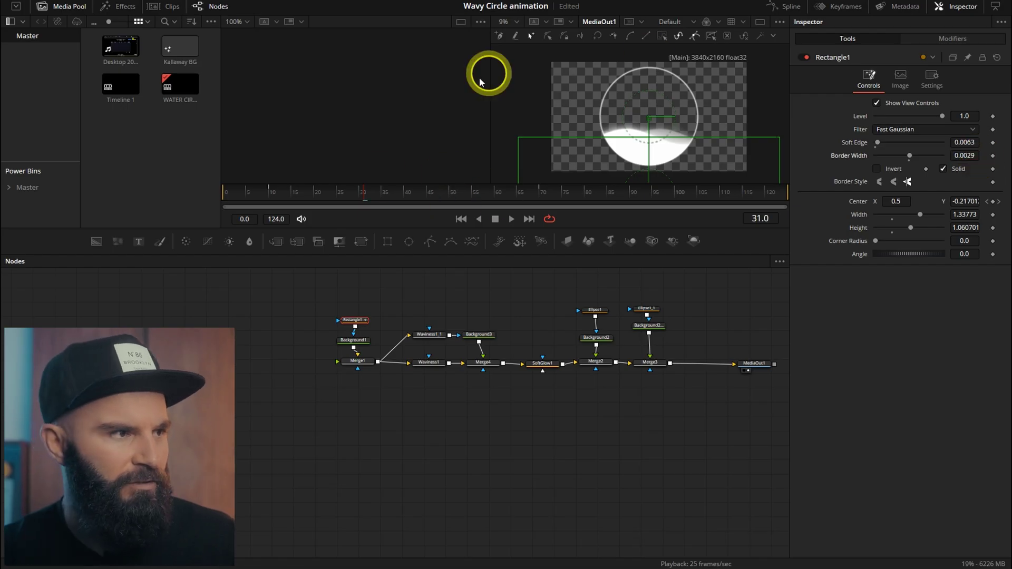
pyautogui.moveTo(262, 194)
pyautogui.mouseDown()
pyautogui.moveTo(442, 196)
pyautogui.moveTo(235, 211)
pyautogui.mouseUp()
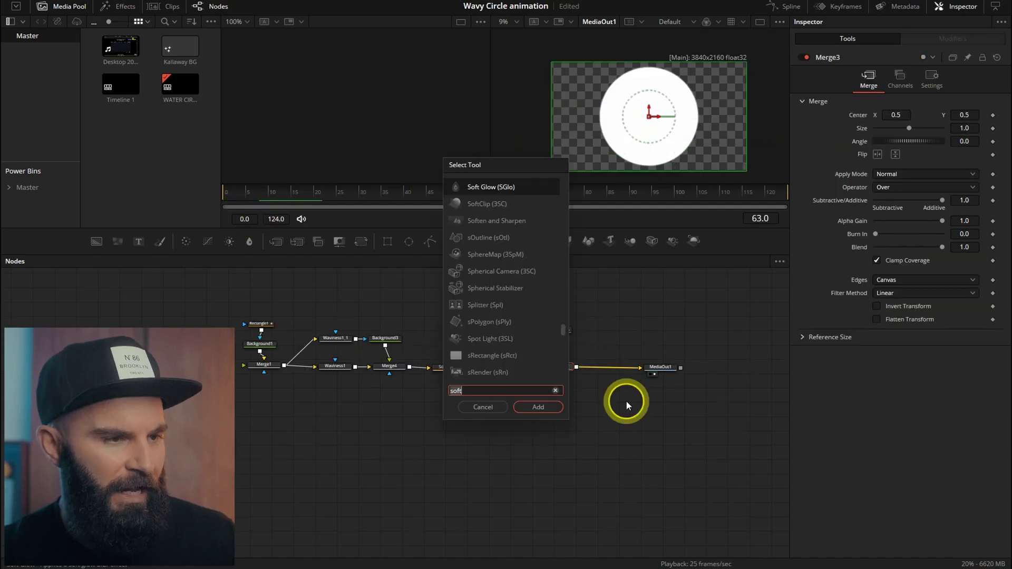
# - Insert Merge5 before MediaOut1 with a Text+ node feeding it
pyautogui.press('BackSpace')
pyautogui.press('BackSpace')
pyautogui.press('BackSpace')
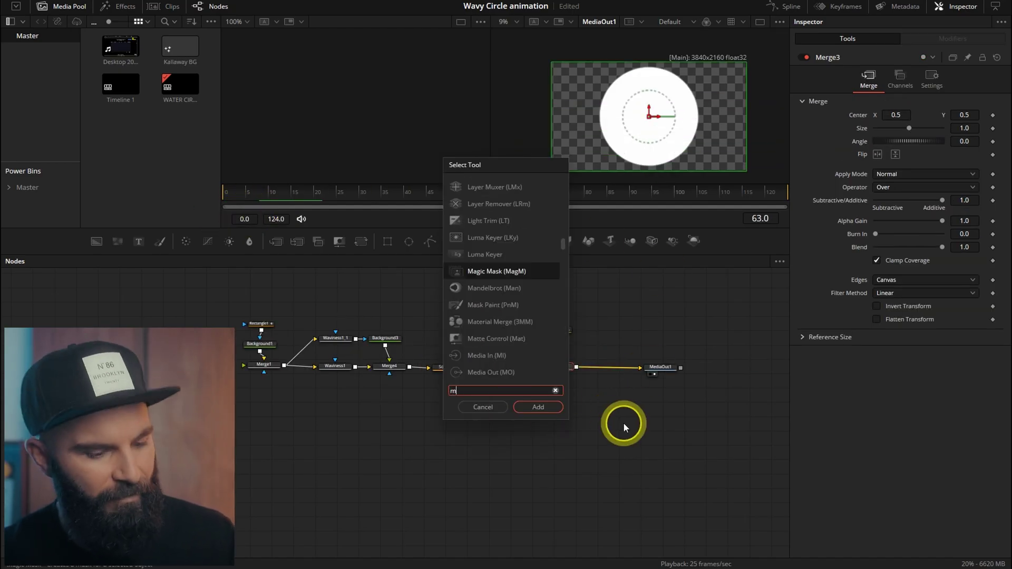
pyautogui.write('merge')
pyautogui.click(538, 406)
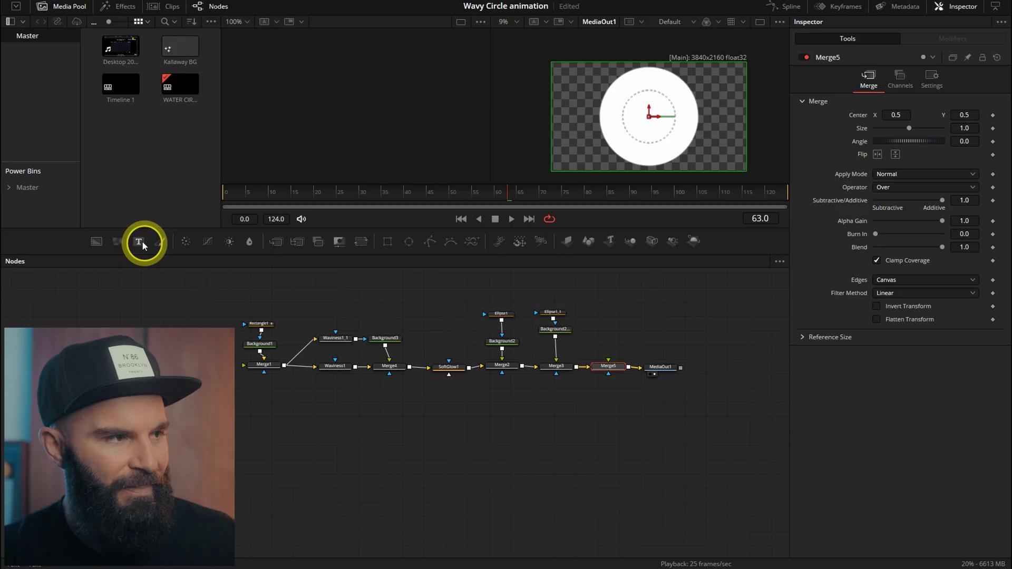
pyautogui.moveTo(142, 243)
pyautogui.mouseDown()
pyautogui.moveTo(620, 333)
pyautogui.moveTo(614, 368)
pyautogui.mouseUp()
# - Make the text 'Water' in a bold font with Shading Softness X/Y 10
pyautogui.click(839, 158)
pyautogui.write('Water')
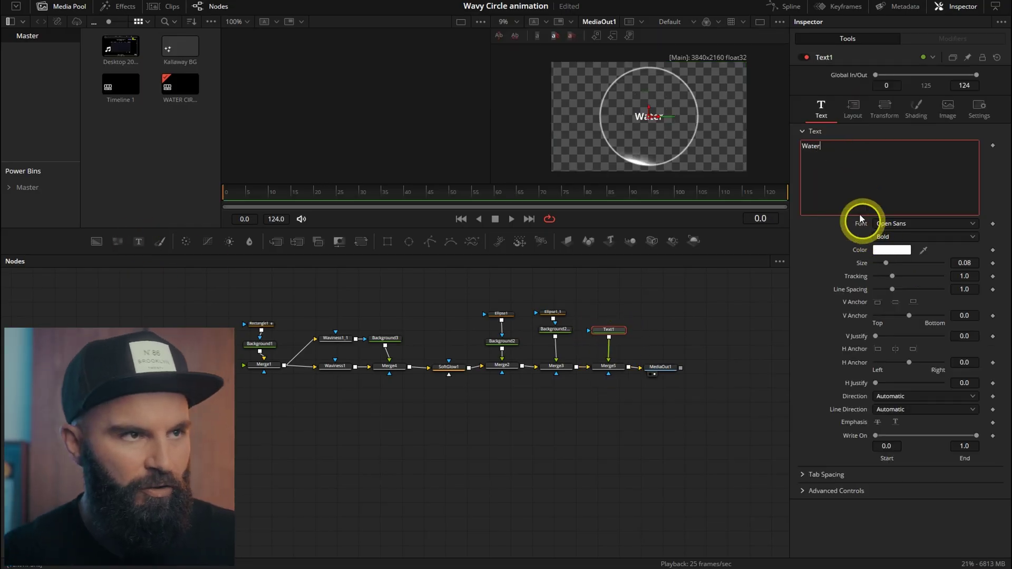
pyautogui.click(925, 224)
pyautogui.click(932, 390)
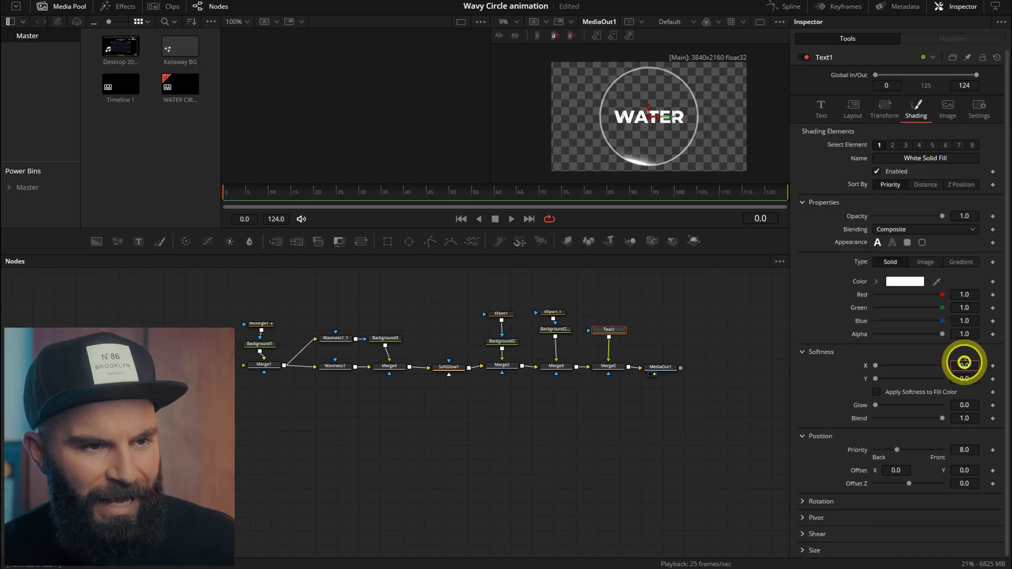
pyautogui.doubleClick(963, 364)
pyautogui.write('10')
pyautogui.press('Tab')
pyautogui.write('10')
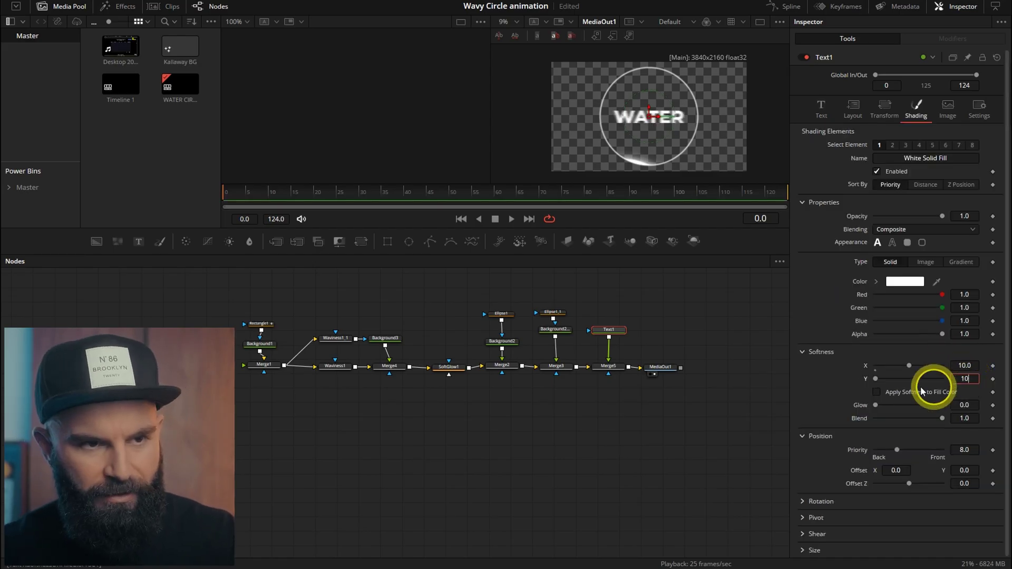
pyautogui.moveTo(309, 196)
pyautogui.mouseDown()
pyautogui.moveTo(622, 197)
pyautogui.moveTo(243, 200)
pyautogui.moveTo(493, 193)
pyautogui.mouseUp()
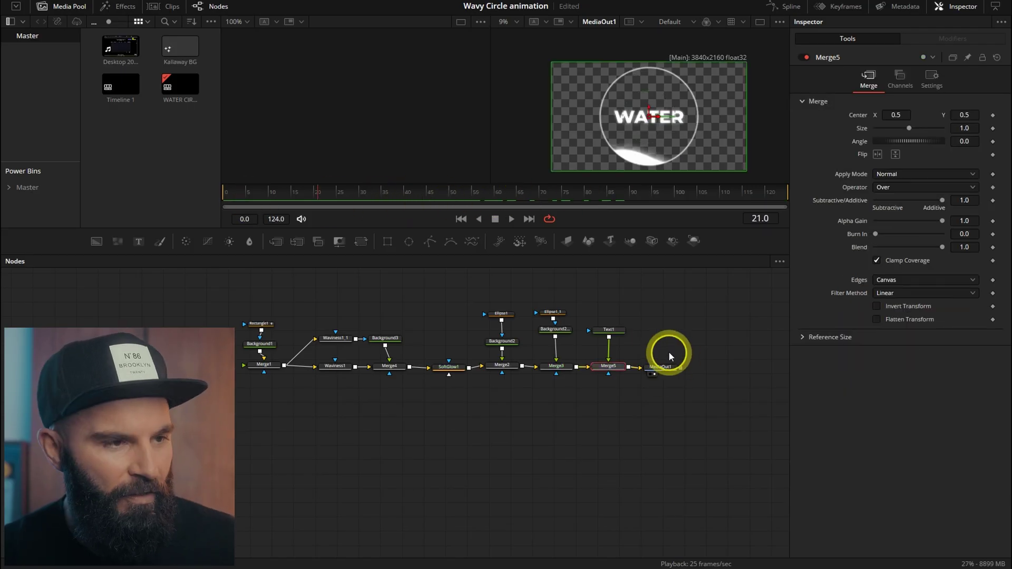
# - Set Merge5's Operator to XOr after briefly trying Atop
pyautogui.click(894, 187)
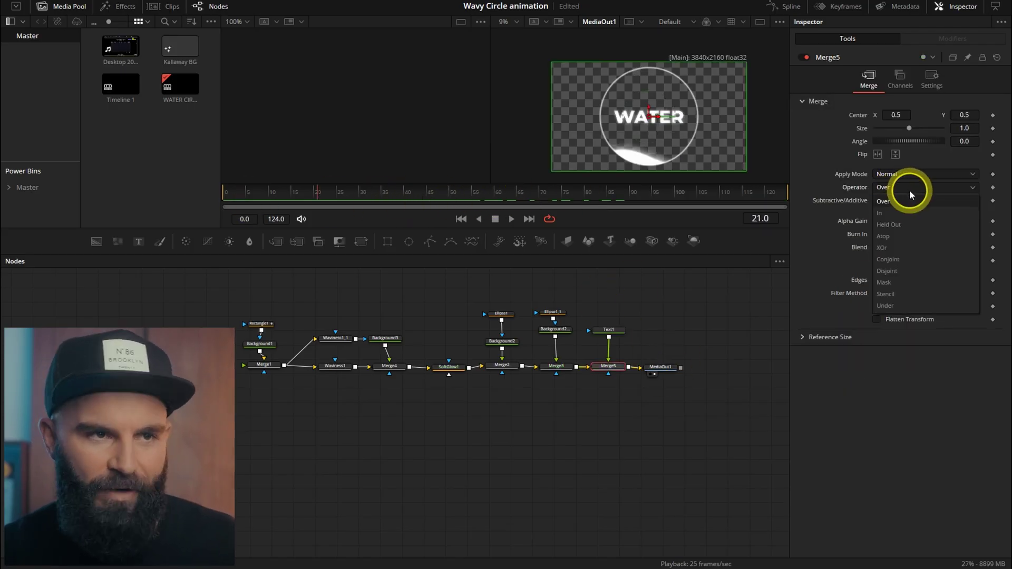
pyautogui.click(908, 234)
pyautogui.click(895, 188)
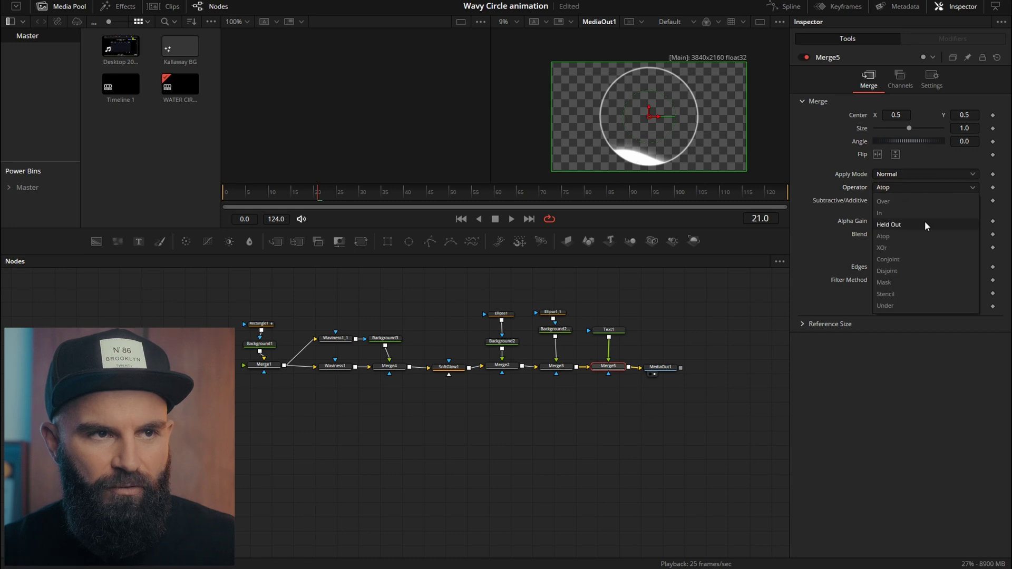
pyautogui.click(883, 250)
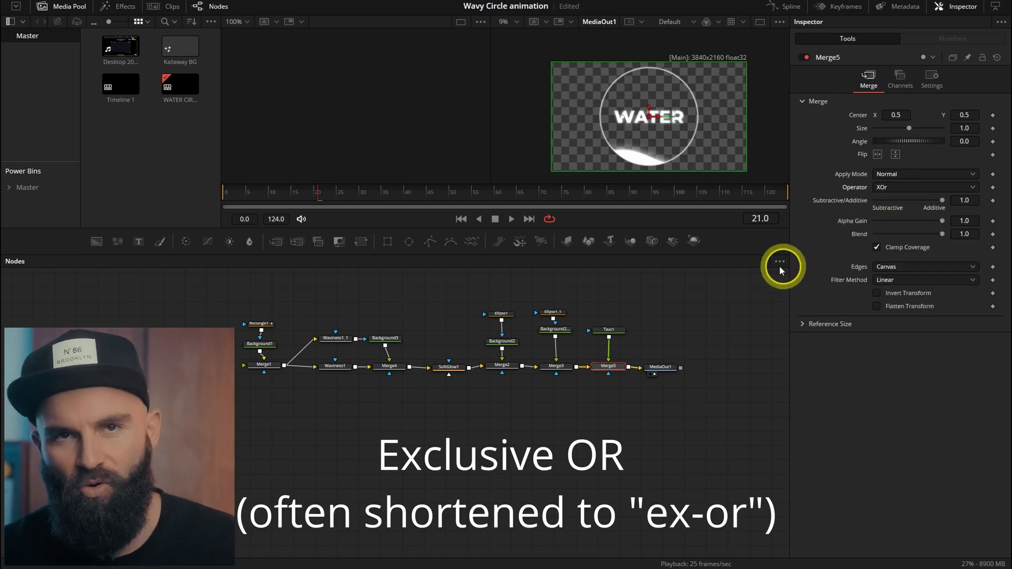